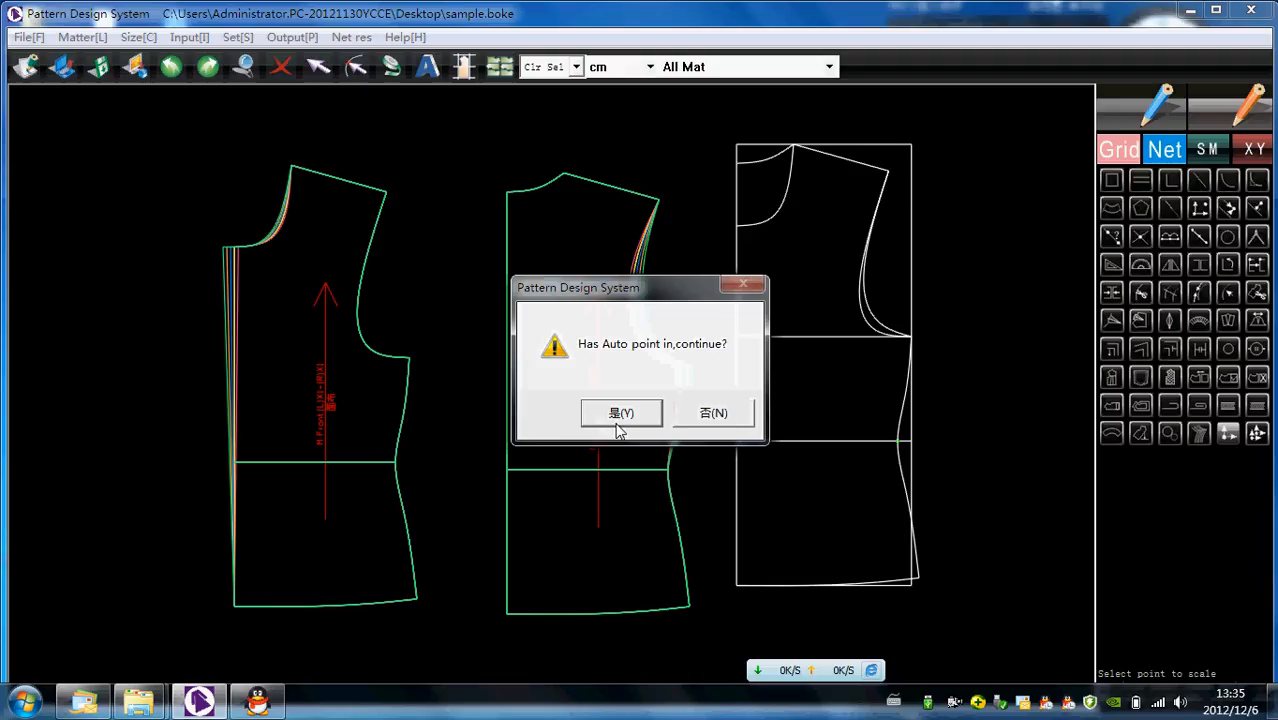
# - Reset the existing point grading on the front and back pieces, continuing despite the automatic points
pyautogui.click(619, 414)
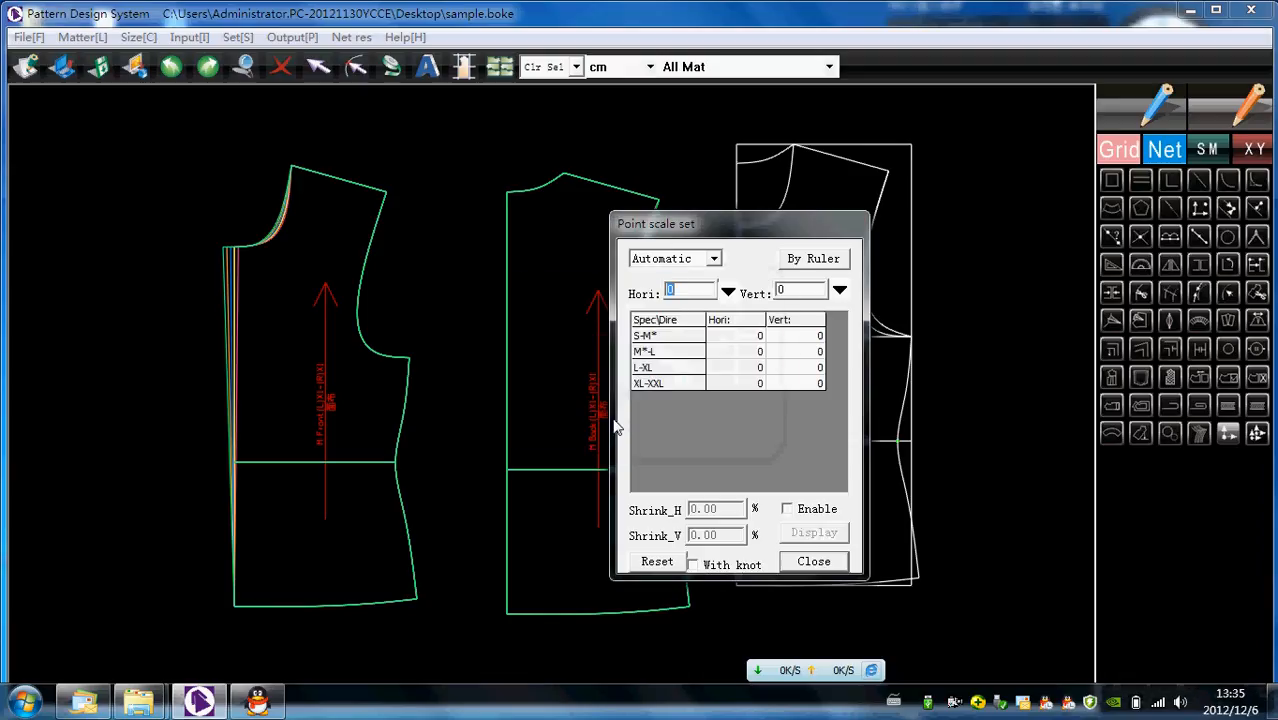
pyautogui.click(655, 562)
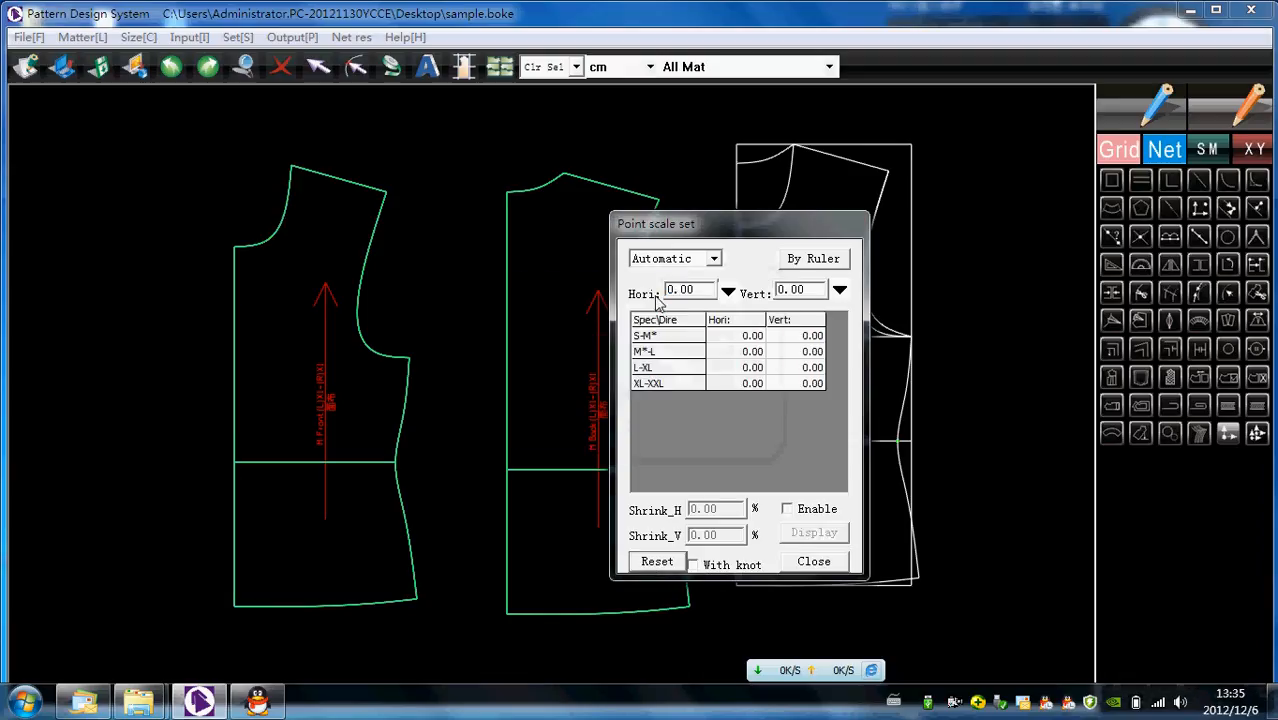
pyautogui.moveTo(658, 223); pyautogui.dragTo(787, 235)
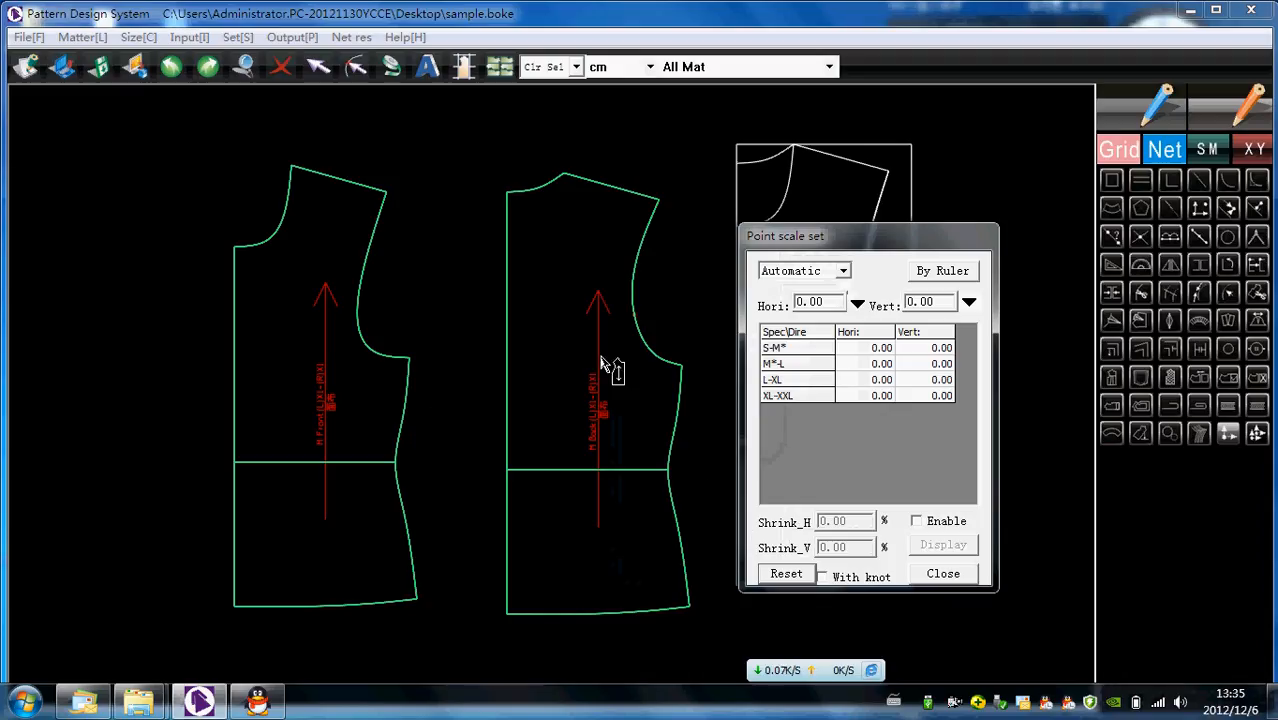
pyautogui.click(956, 578)
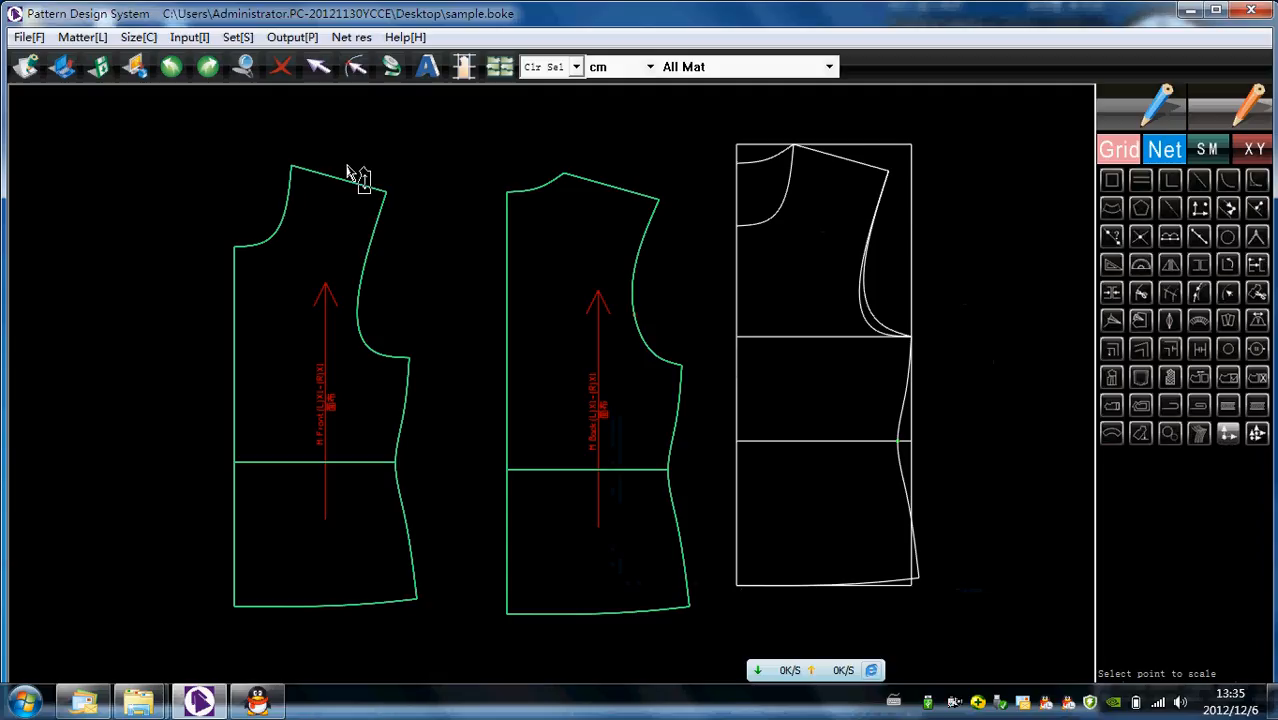
# - Grade the front piece's shoulder tip and all side seam points by 1 cm horizontally for every size
pyautogui.moveTo(388, 228); pyautogui.dragTo(443, 640)
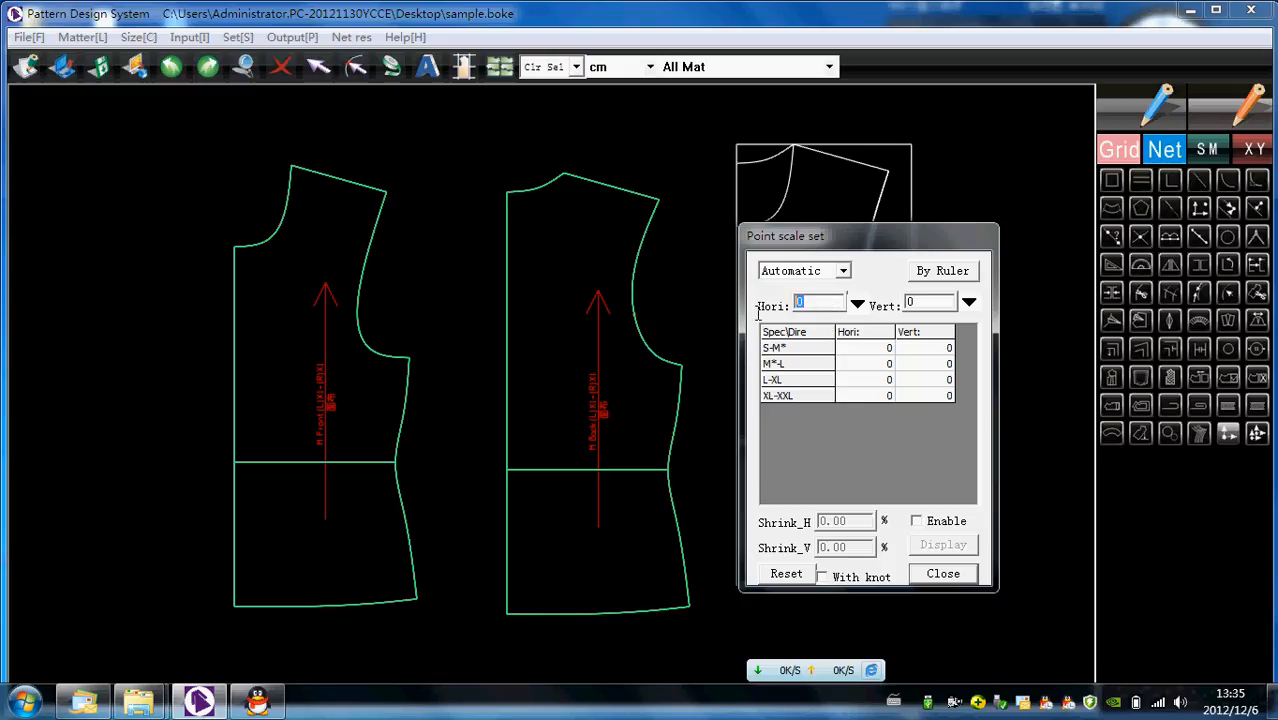
pyautogui.write('1')
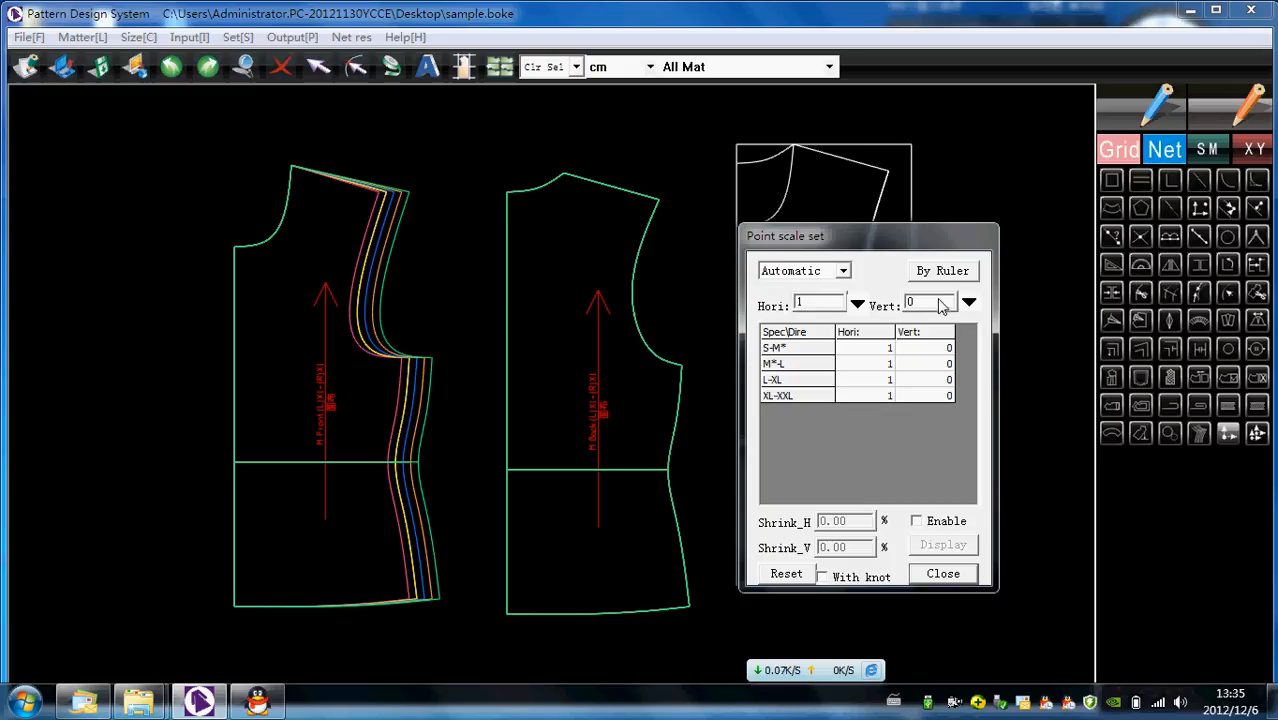
pyautogui.click(945, 573)
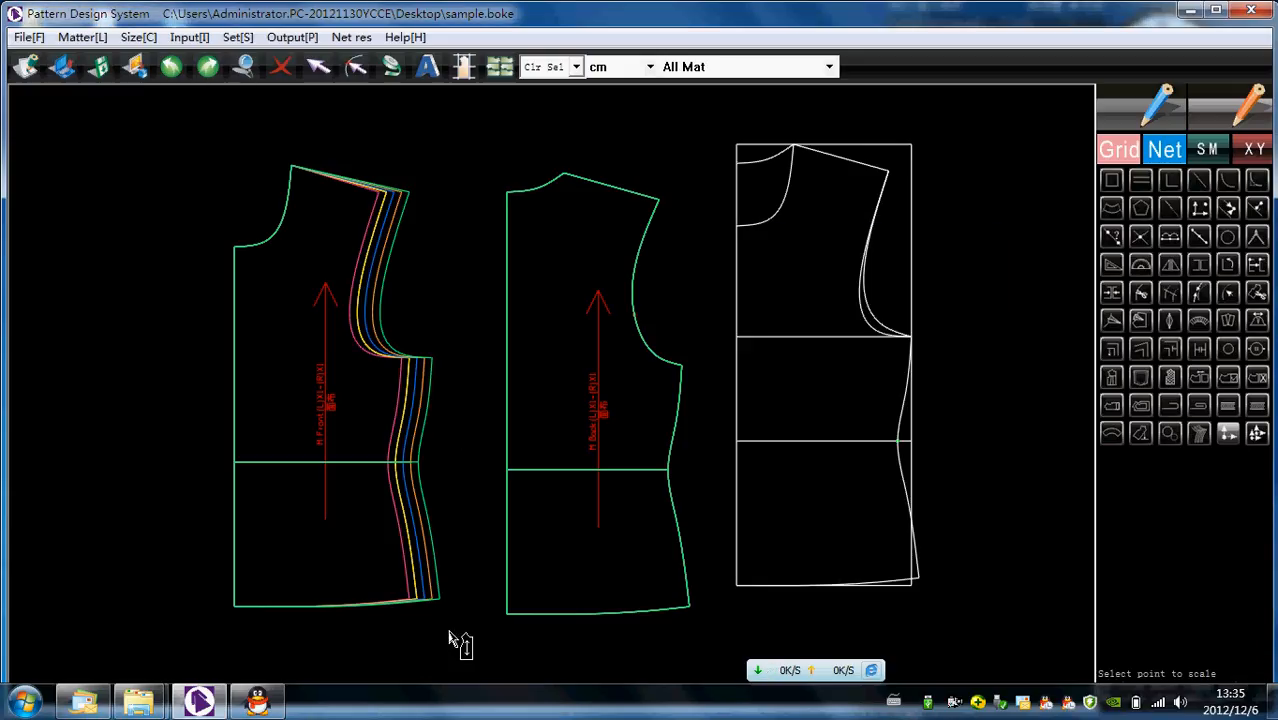
# - Grade the front piece's hem points by -2 cm vertically for every size
pyautogui.moveTo(456, 630); pyautogui.dragTo(197, 571)
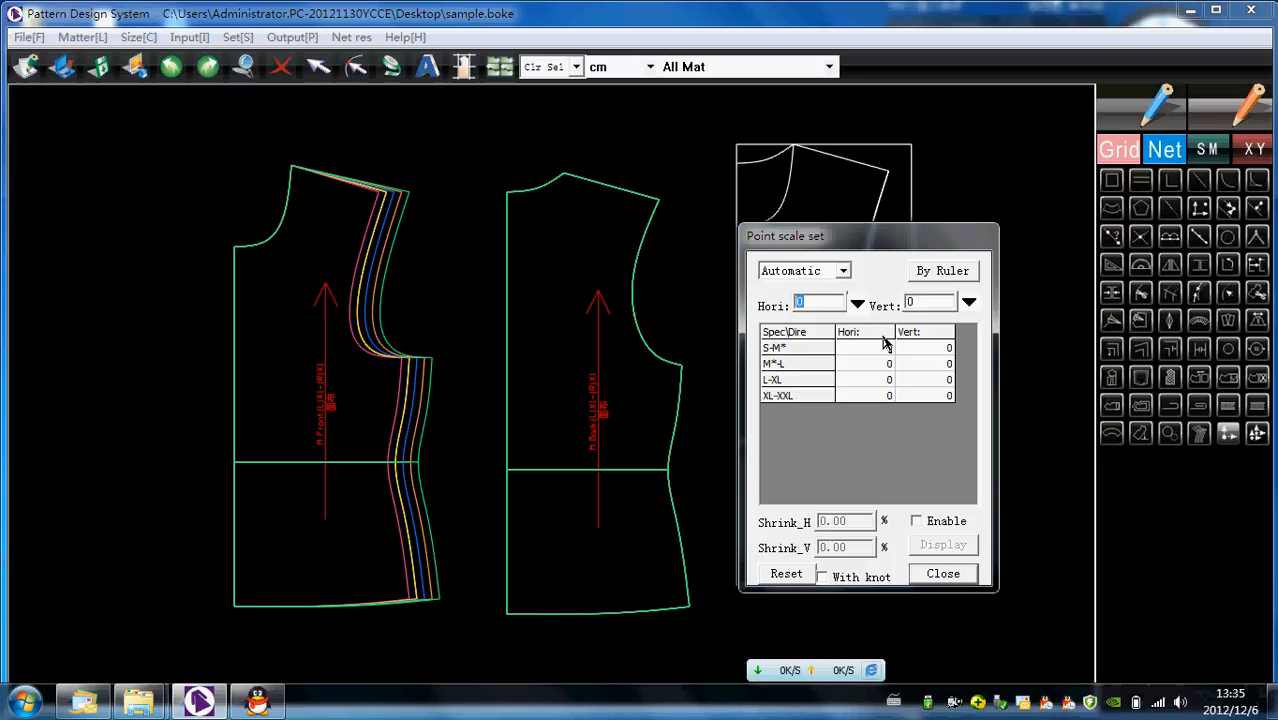
pyautogui.click(928, 305)
pyautogui.write('-2')
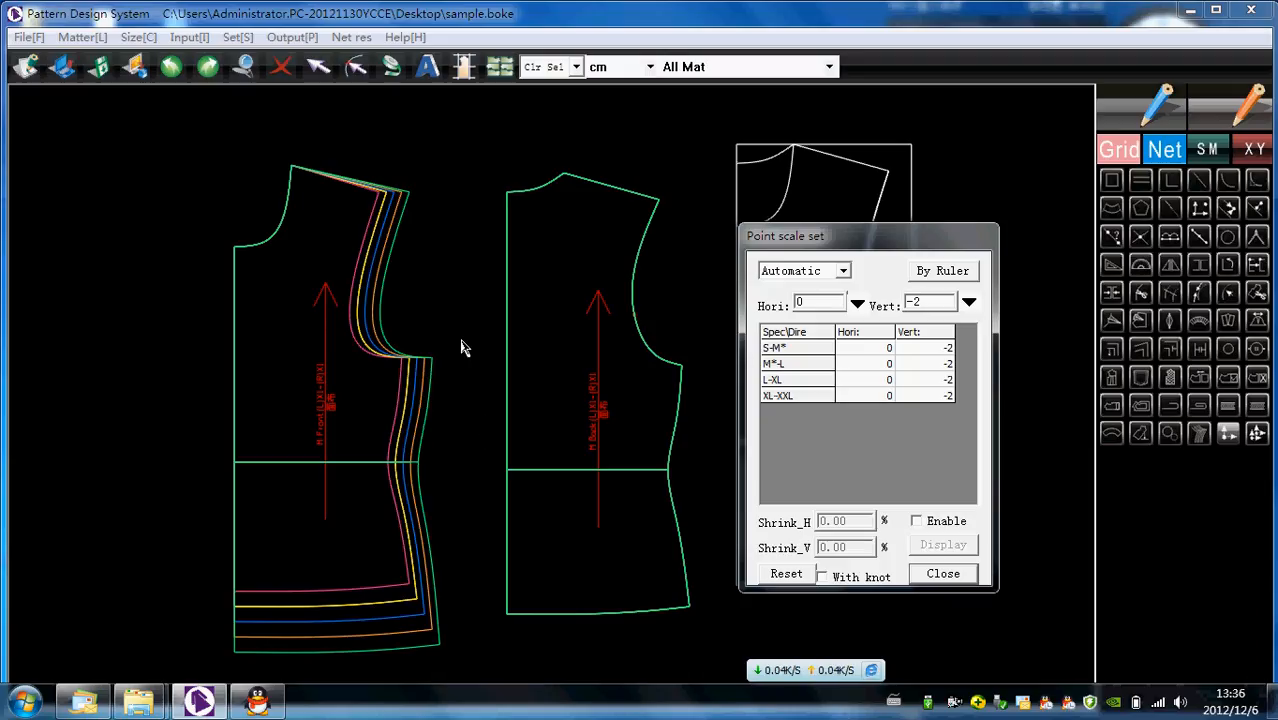
pyautogui.click(943, 573)
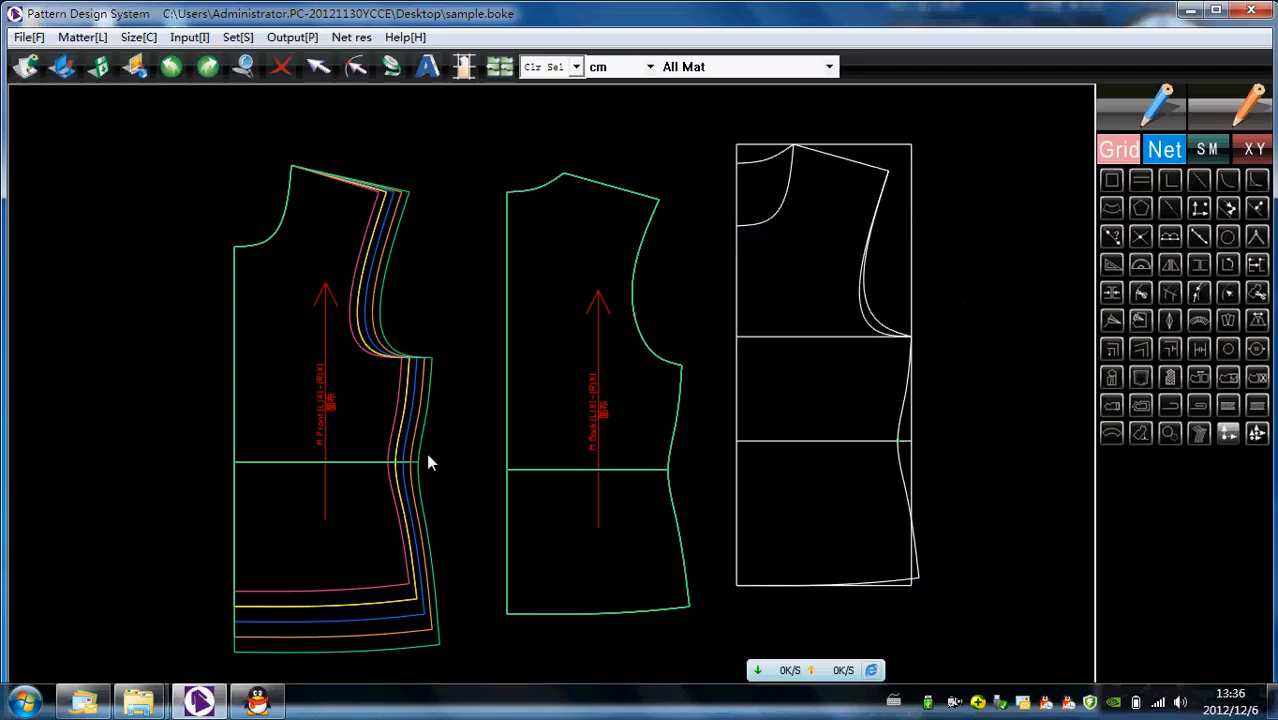
# - Try to copy the grading of all front piece points to the back piece in Copy mode, and undo it
pyautogui.click(1228, 433)
pyautogui.click(1255, 435)
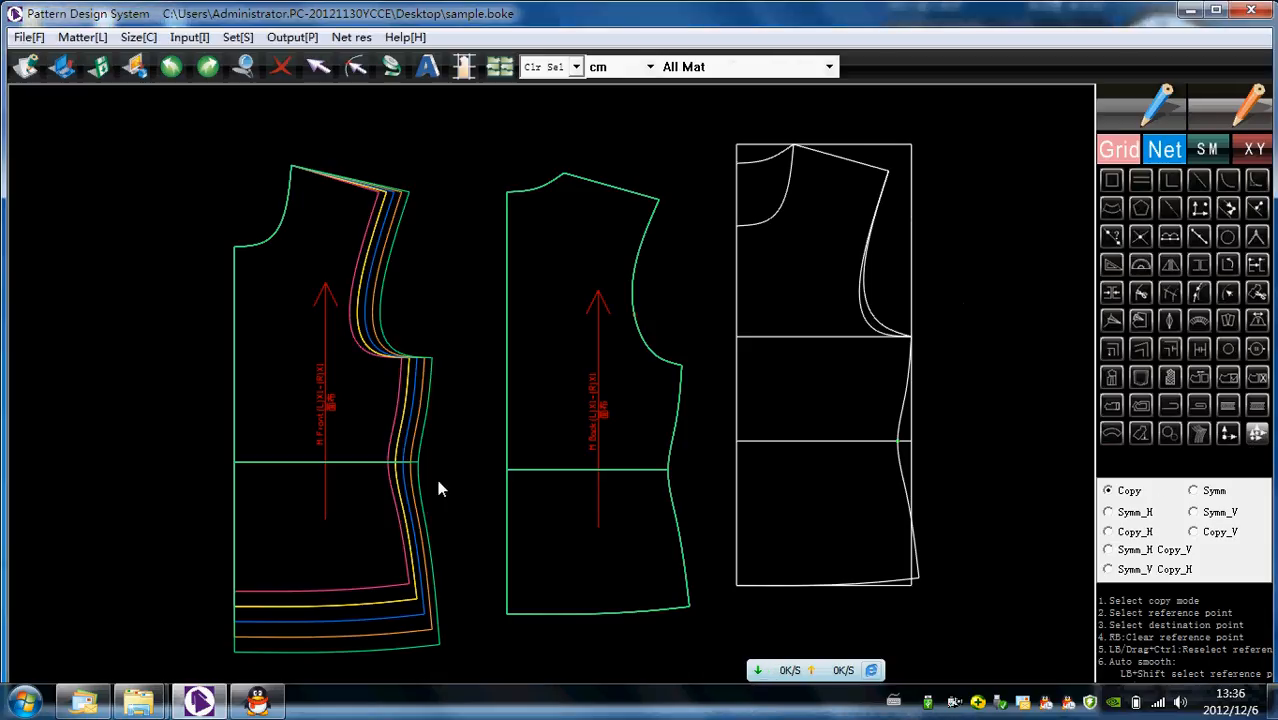
pyautogui.moveTo(172, 125); pyautogui.dragTo(456, 668)
pyautogui.moveTo(482, 142); pyautogui.dragTo(706, 637)
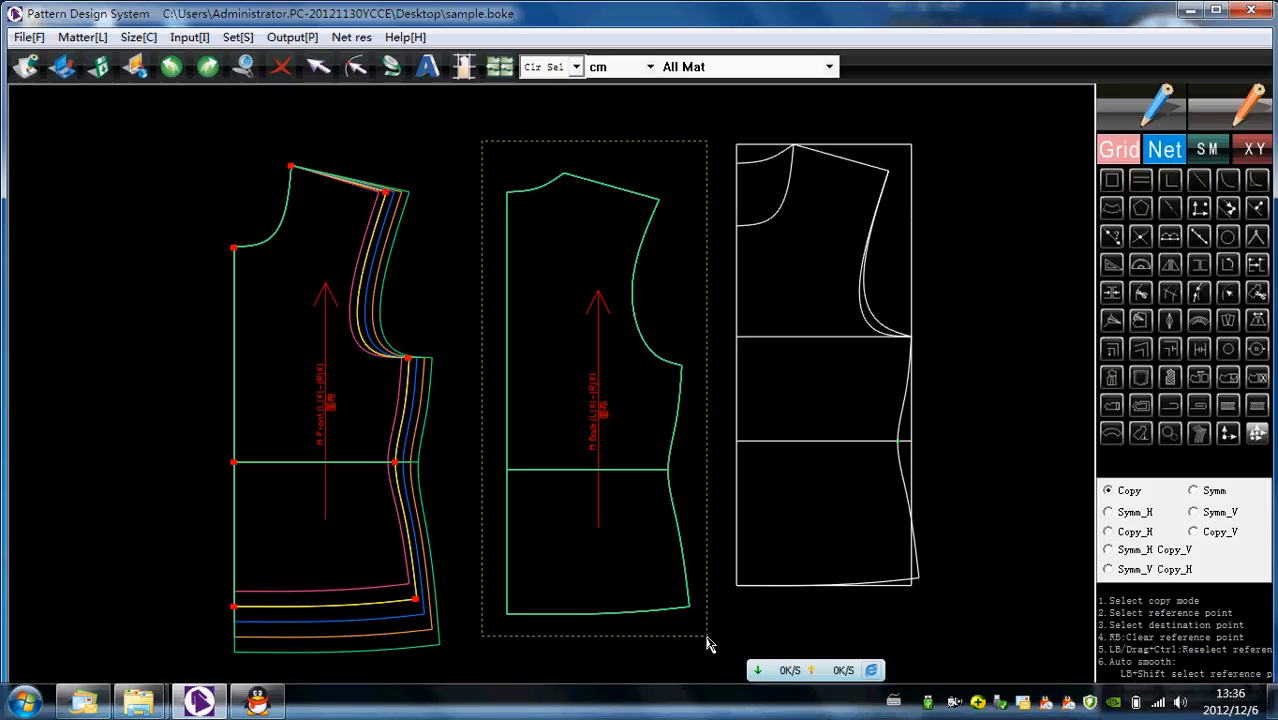
pyautogui.moveTo(707, 645); pyautogui.dragTo(707, 645)
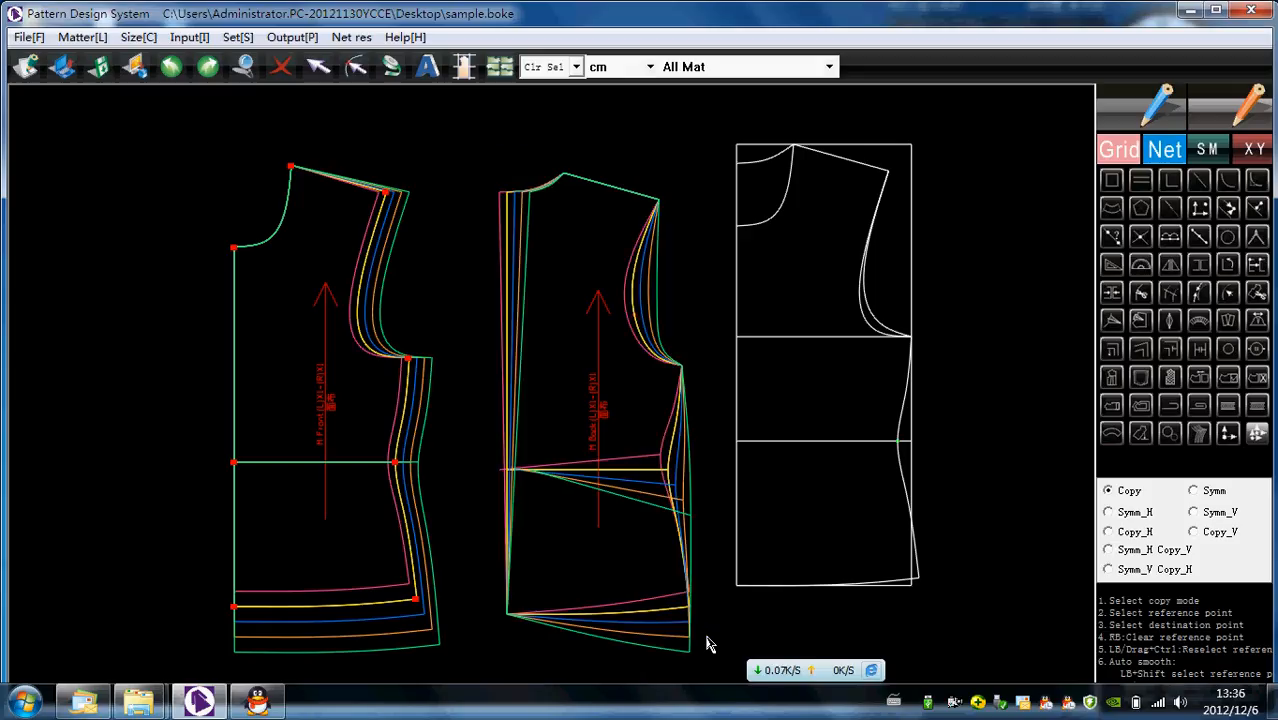
pyautogui.hotkey('ctrl', 'z')
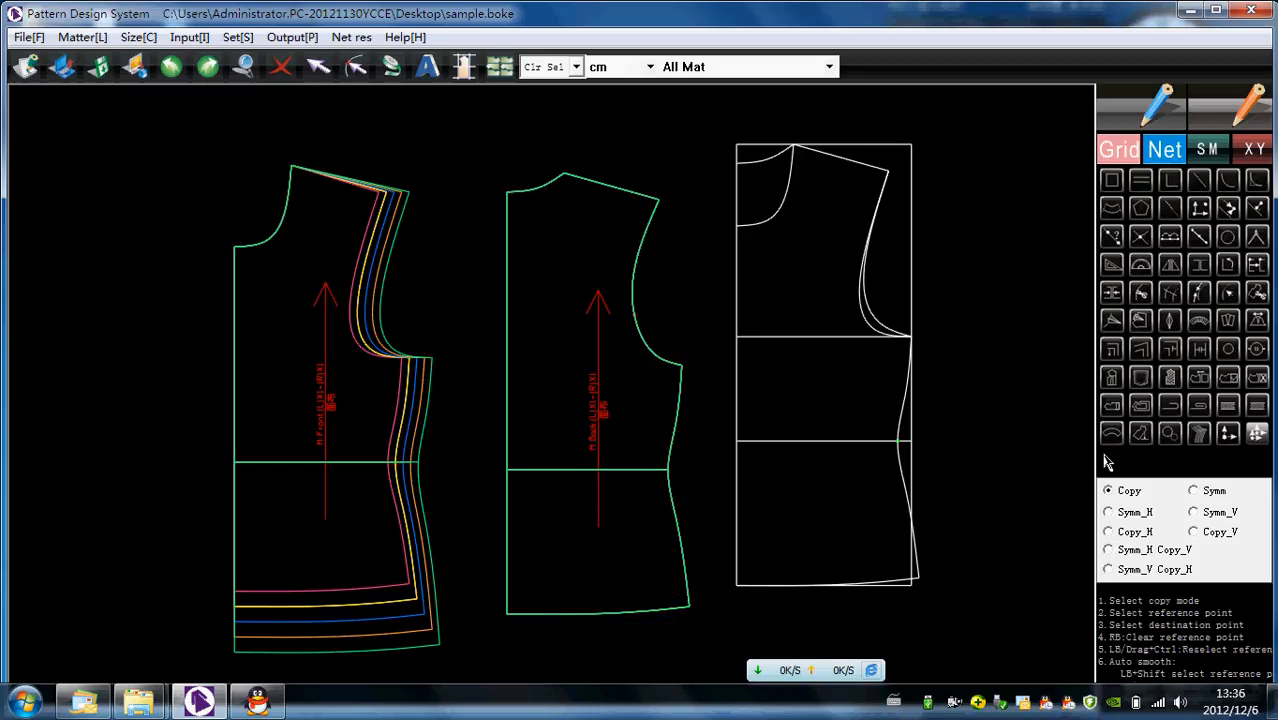
# - Try to copy only the front's shoulder tip and side seam grading to the back's side points, and undo it
pyautogui.click(1257, 434)
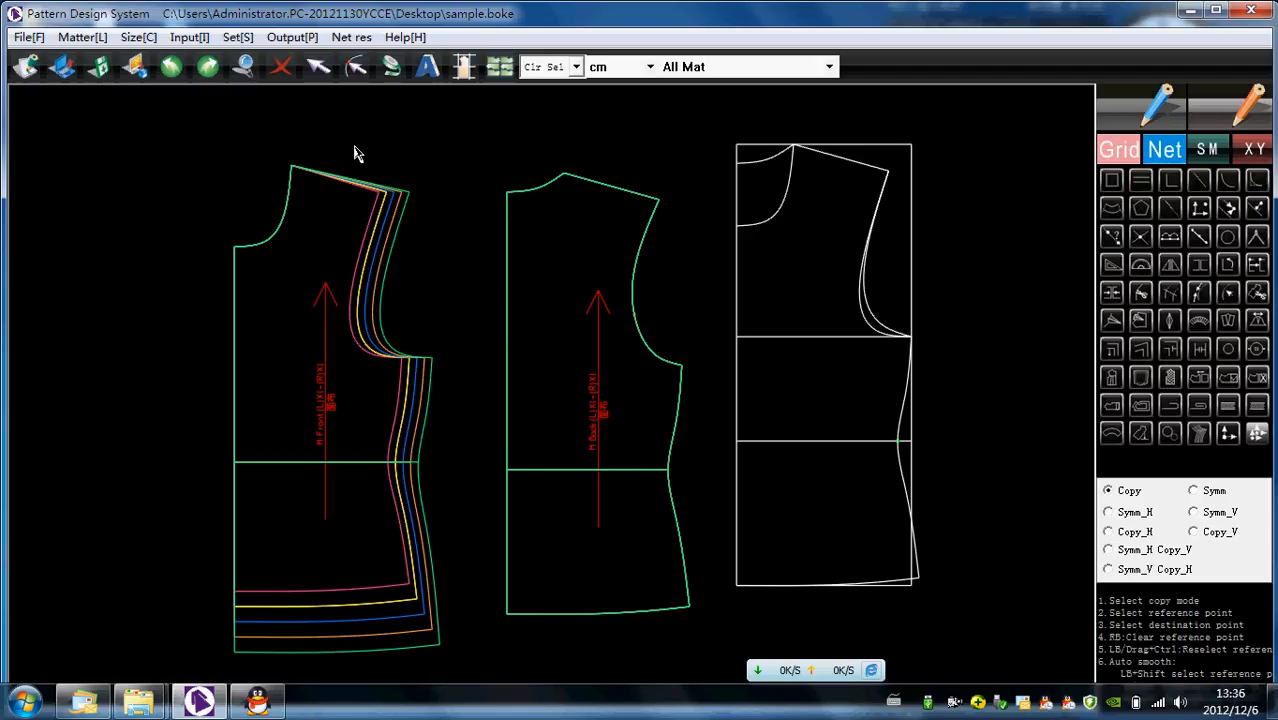
pyautogui.moveTo(352, 145); pyautogui.dragTo(478, 677)
pyautogui.moveTo(625, 145); pyautogui.dragTo(707, 645)
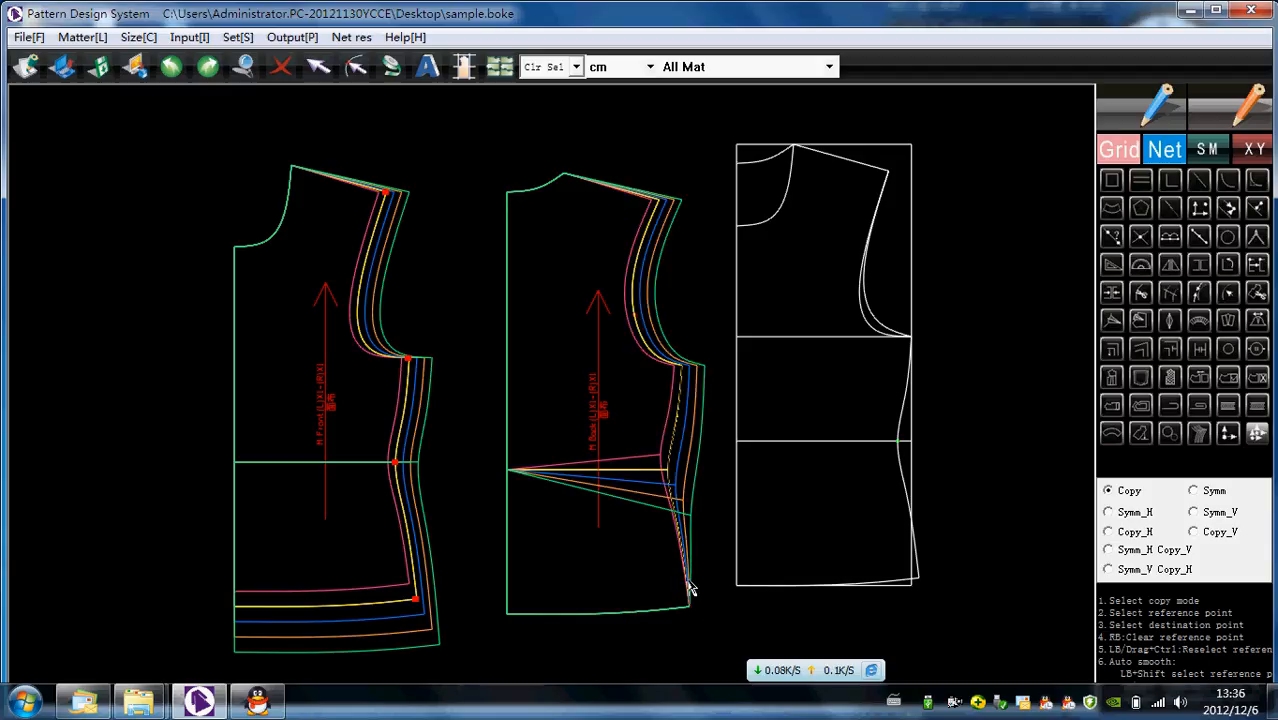
pyautogui.hotkey('ctrl', 'z')
# - Delete the extra point in the middle of the back piece's armhole curve
pyautogui.scroll(4, 672, 320)
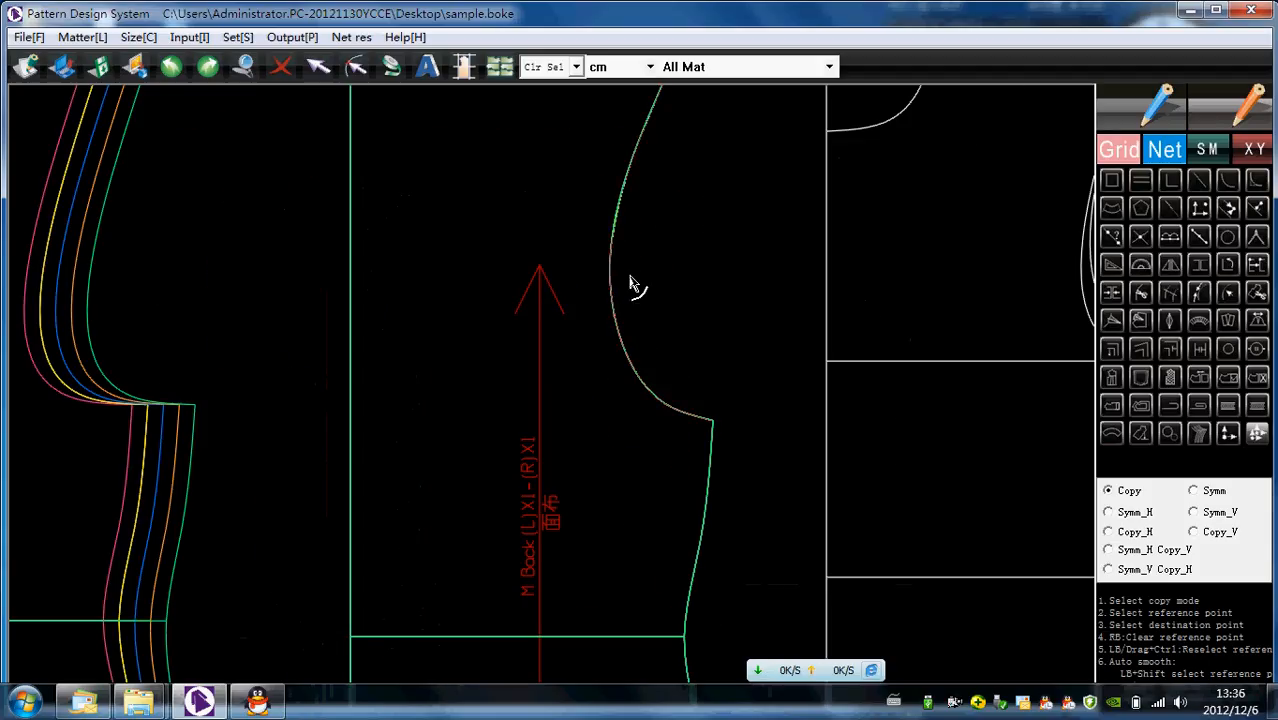
pyautogui.scroll(-4, 572, 340)
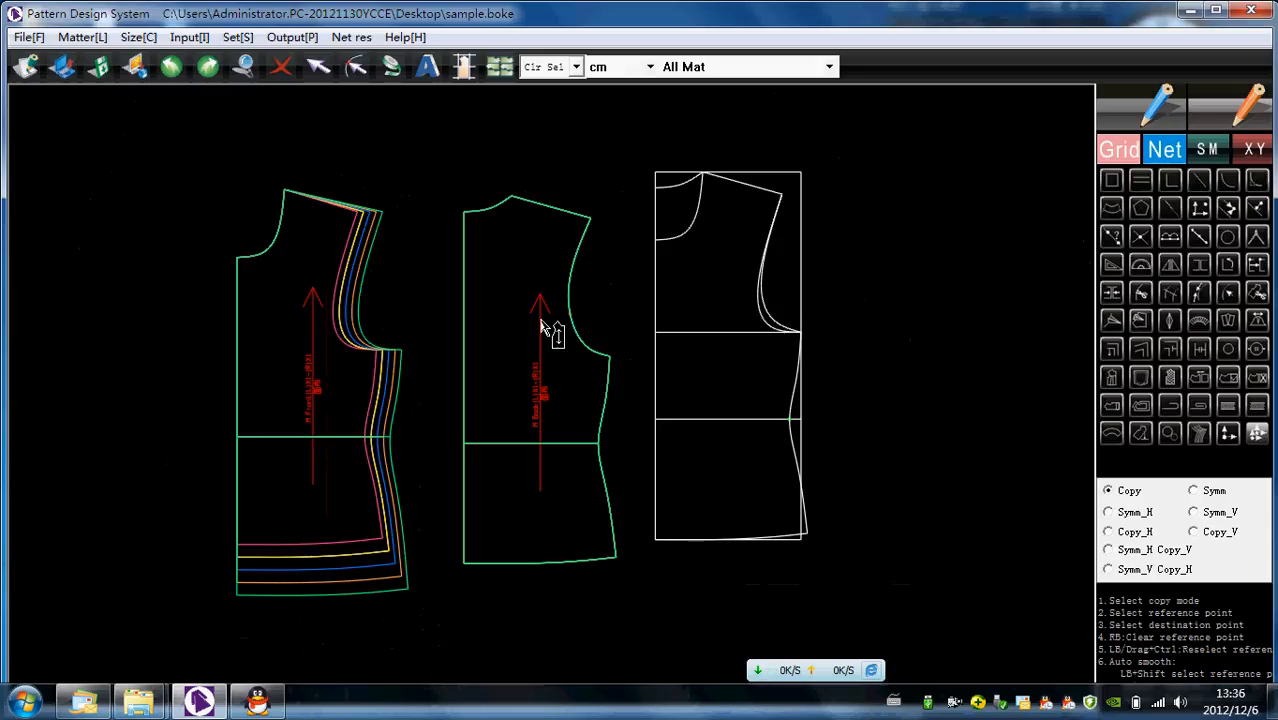
pyautogui.scroll(3, 583, 322)
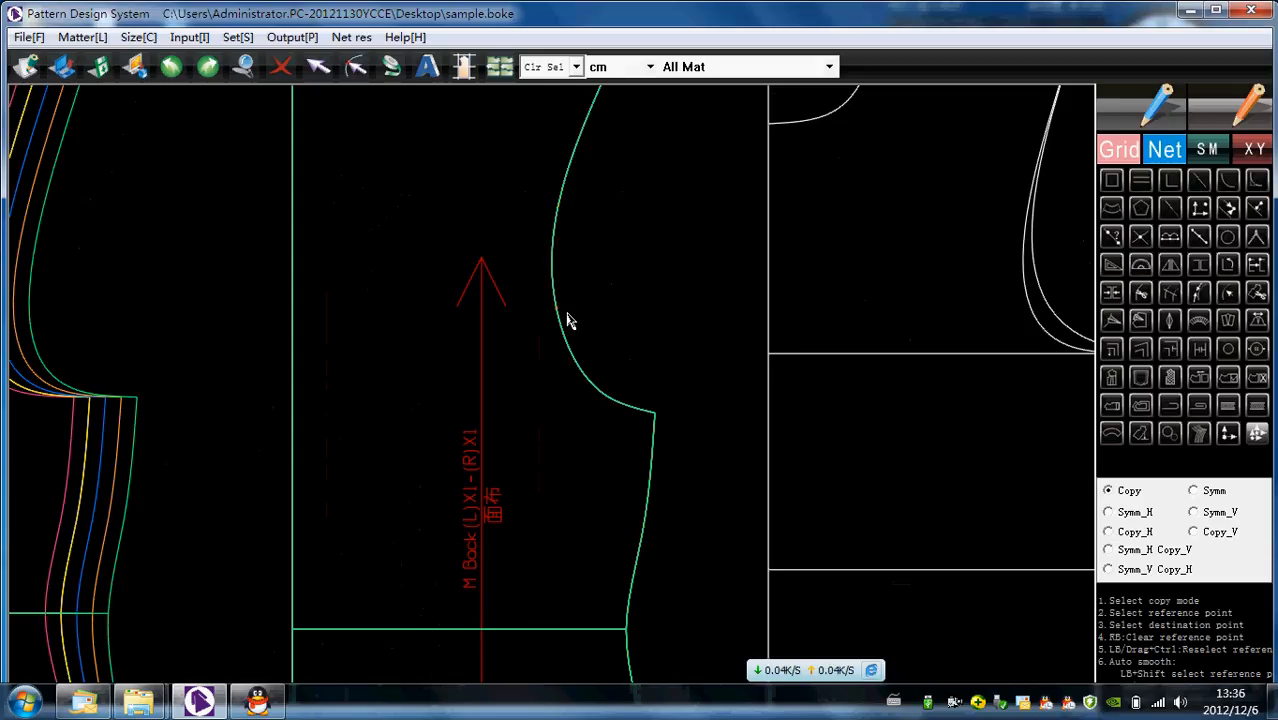
pyautogui.scroll(1, 562, 320)
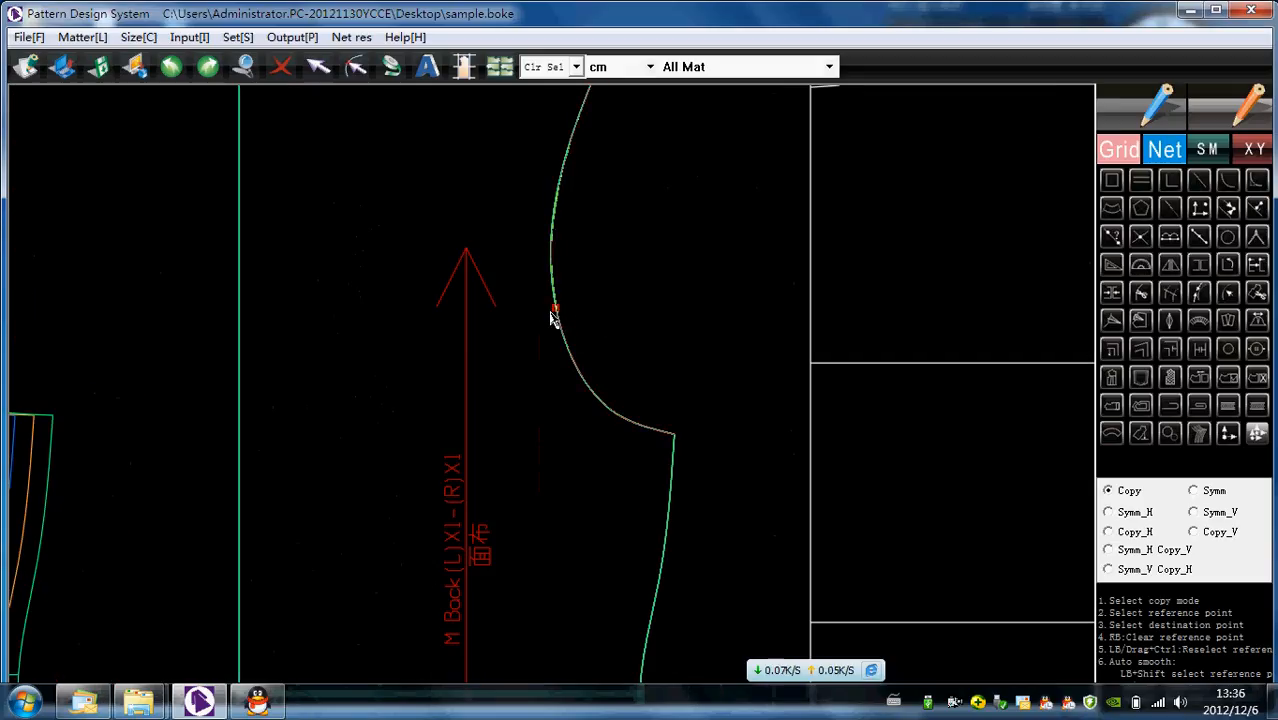
pyautogui.click(560, 316)
pyautogui.click(283, 72)
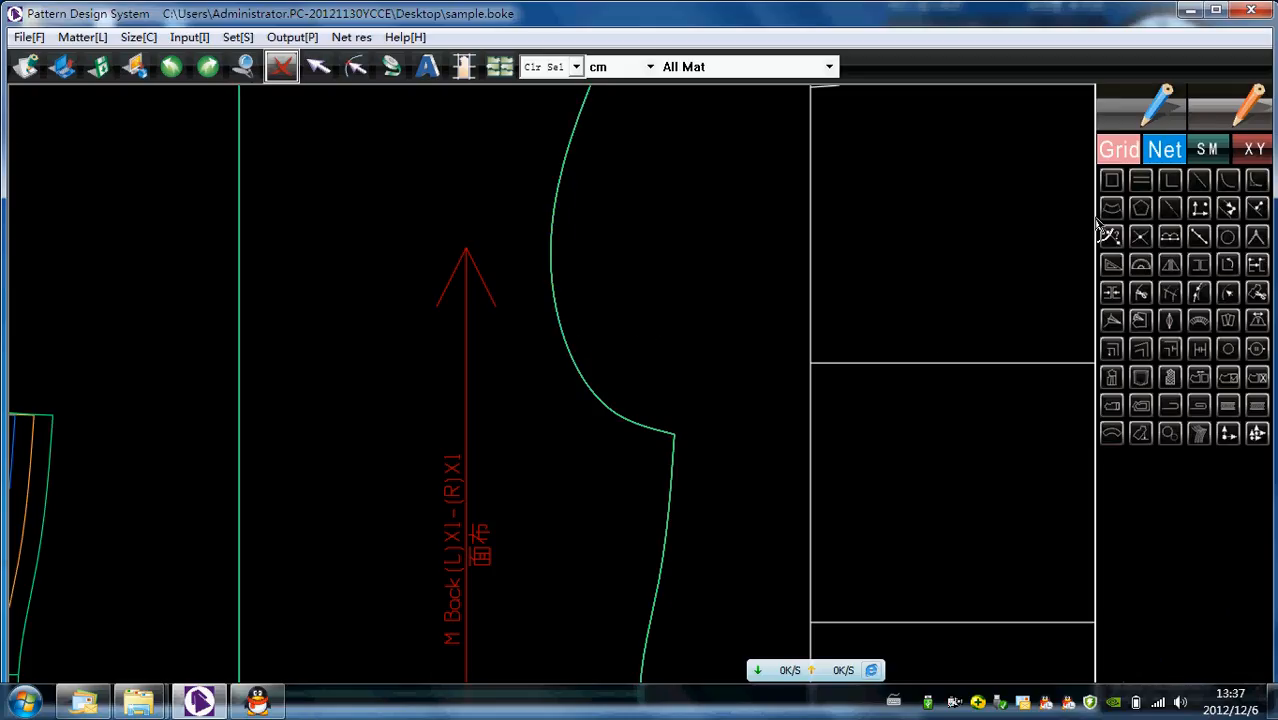
pyautogui.scroll(-2, 765, 248)
pyautogui.click(1226, 433)
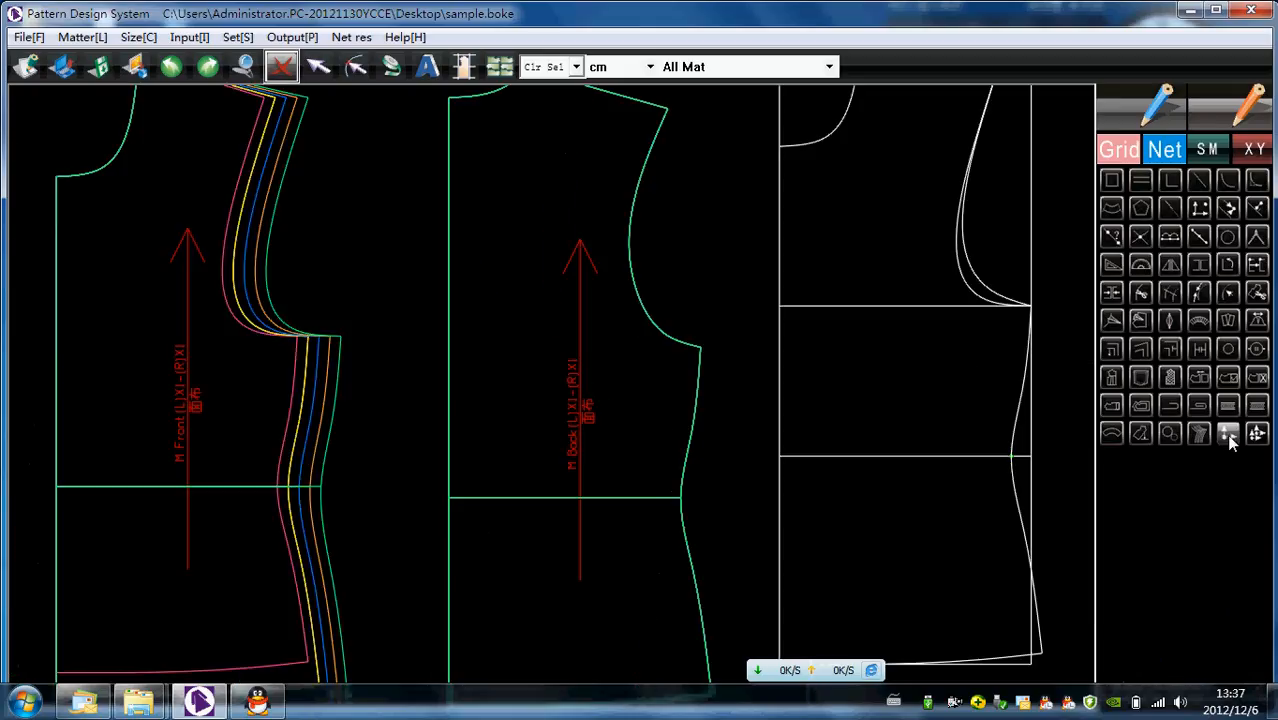
pyautogui.moveTo(695, 311); pyautogui.dragTo(589, 247)
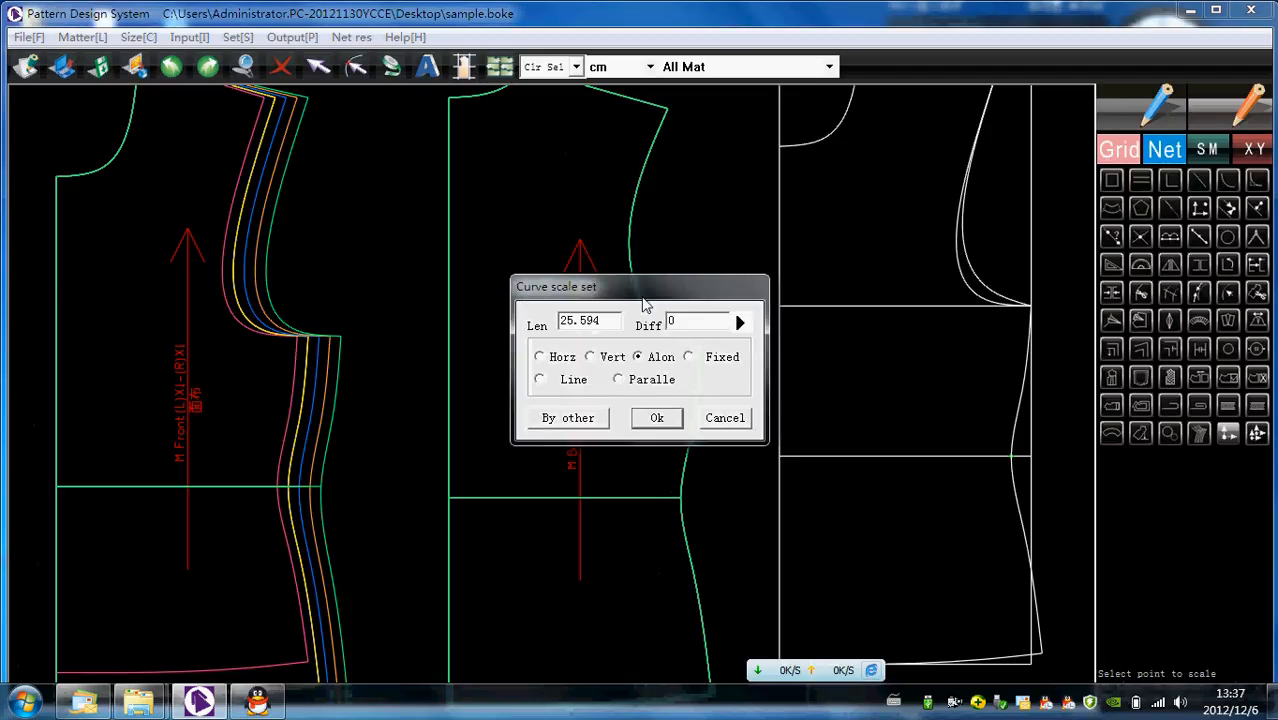
pyautogui.click(733, 416)
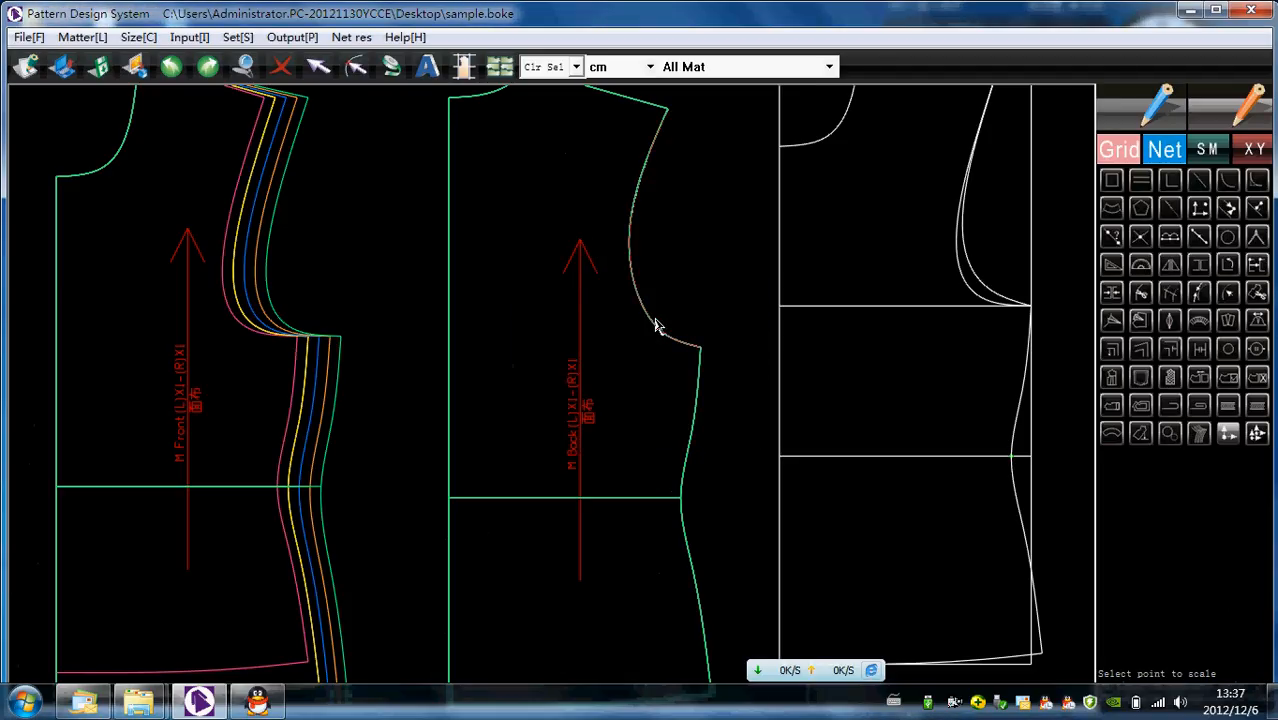
# - Try again to copy the whole front piece's point grading onto the back piece in Copy mode, and undo it
pyautogui.scroll(-1, 640, 255)
pyautogui.click(1257, 433)
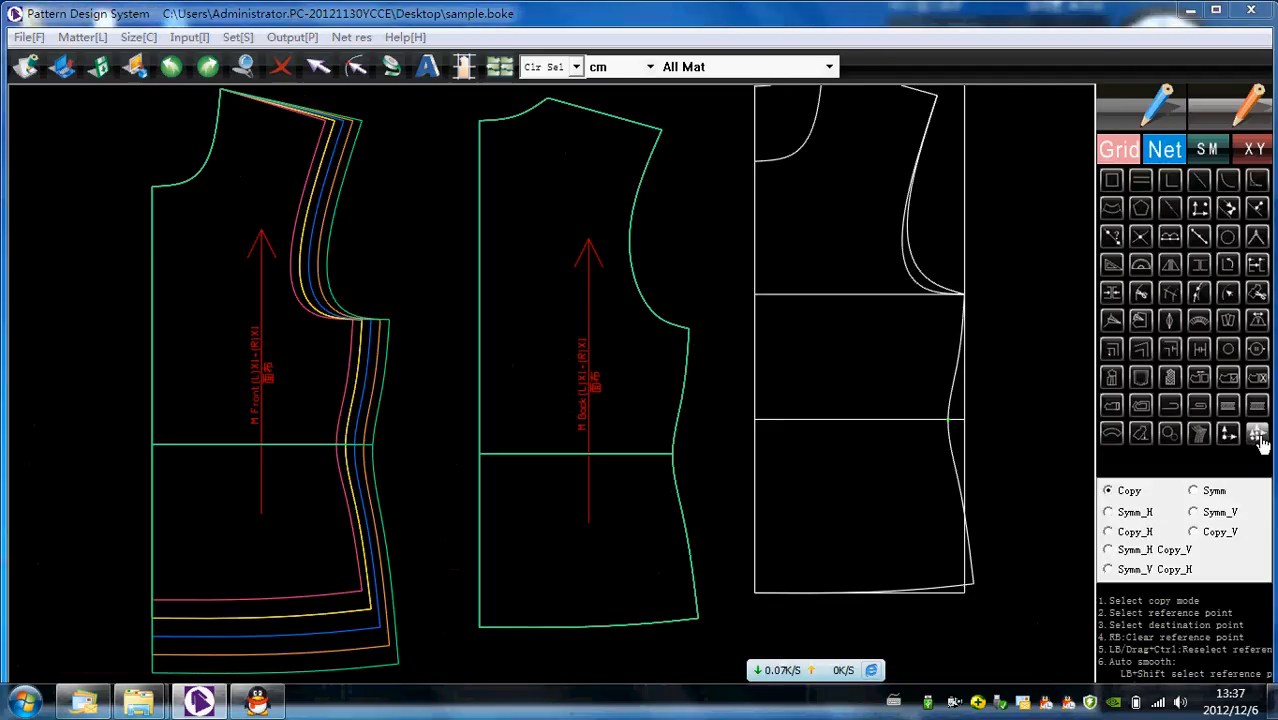
pyautogui.scroll(-1, 590, 430)
pyautogui.moveTo(253, 170); pyautogui.dragTo(480, 620)
pyautogui.moveTo(483, 170); pyautogui.dragTo(686, 604)
pyautogui.hotkey('ctrl', 'z')
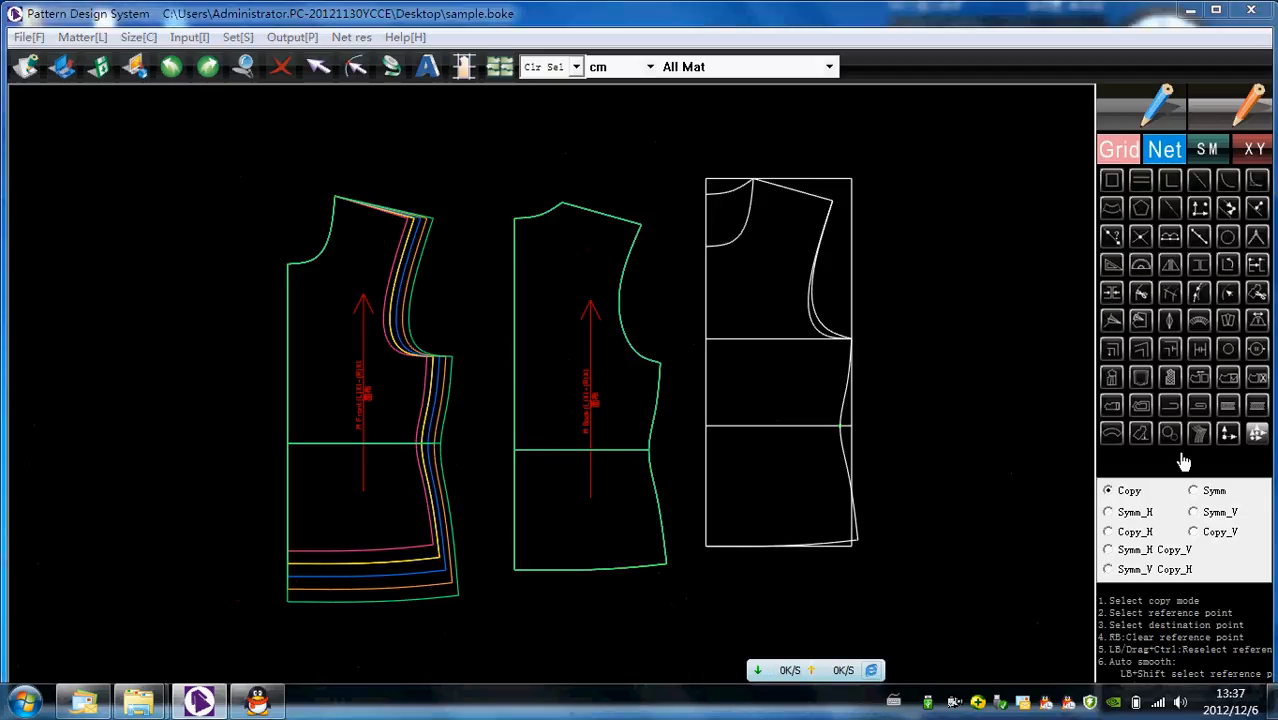
# - Copy the front's shoulder tip and side seam grading, and its centre hem corner grading, to the matching back piece points
pyautogui.moveTo(380, 166); pyautogui.dragTo(493, 625)
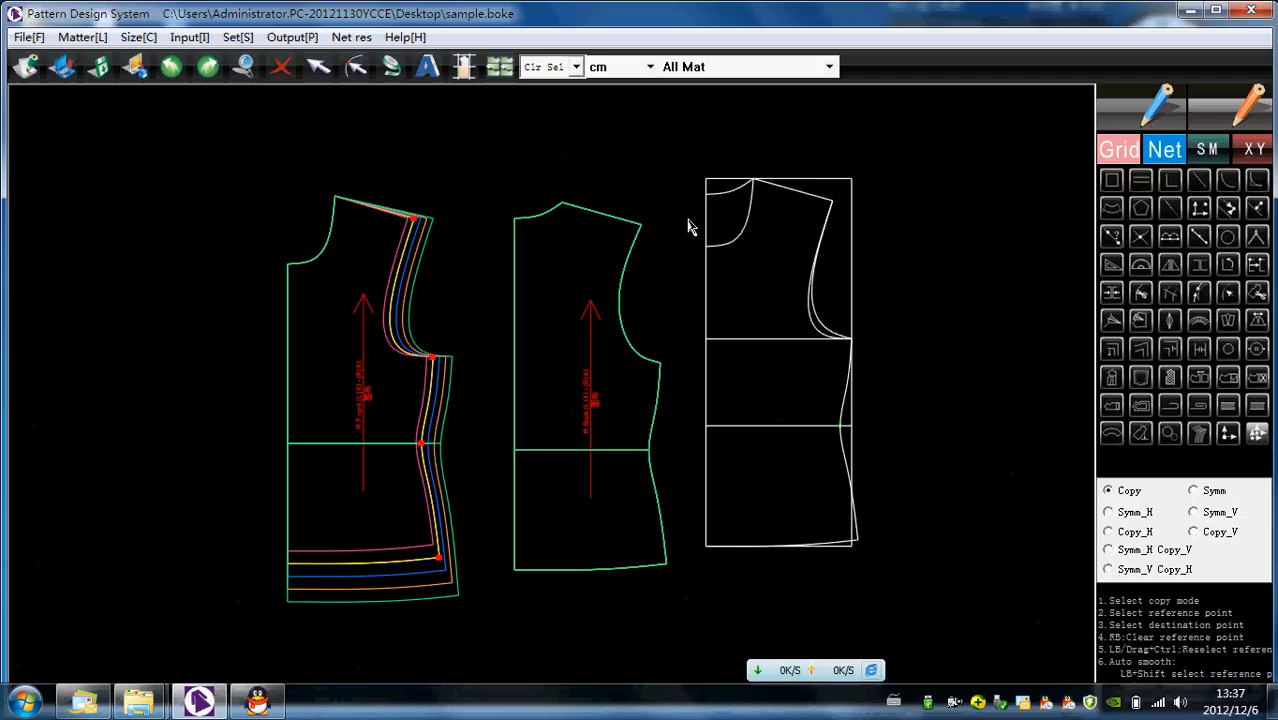
pyautogui.moveTo(658, 372); pyautogui.dragTo(684, 588)
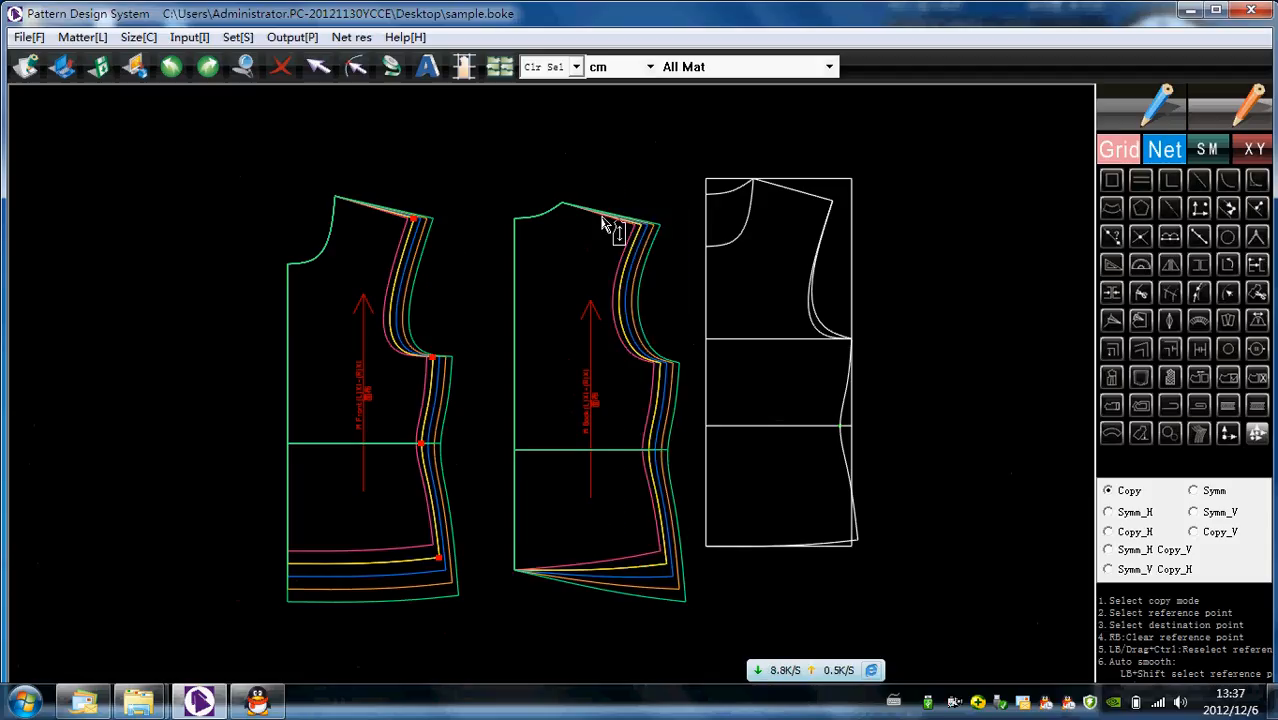
pyautogui.click(1254, 433)
pyautogui.moveTo(245, 528); pyautogui.dragTo(336, 638)
pyautogui.moveTo(499, 530); pyautogui.dragTo(566, 627)
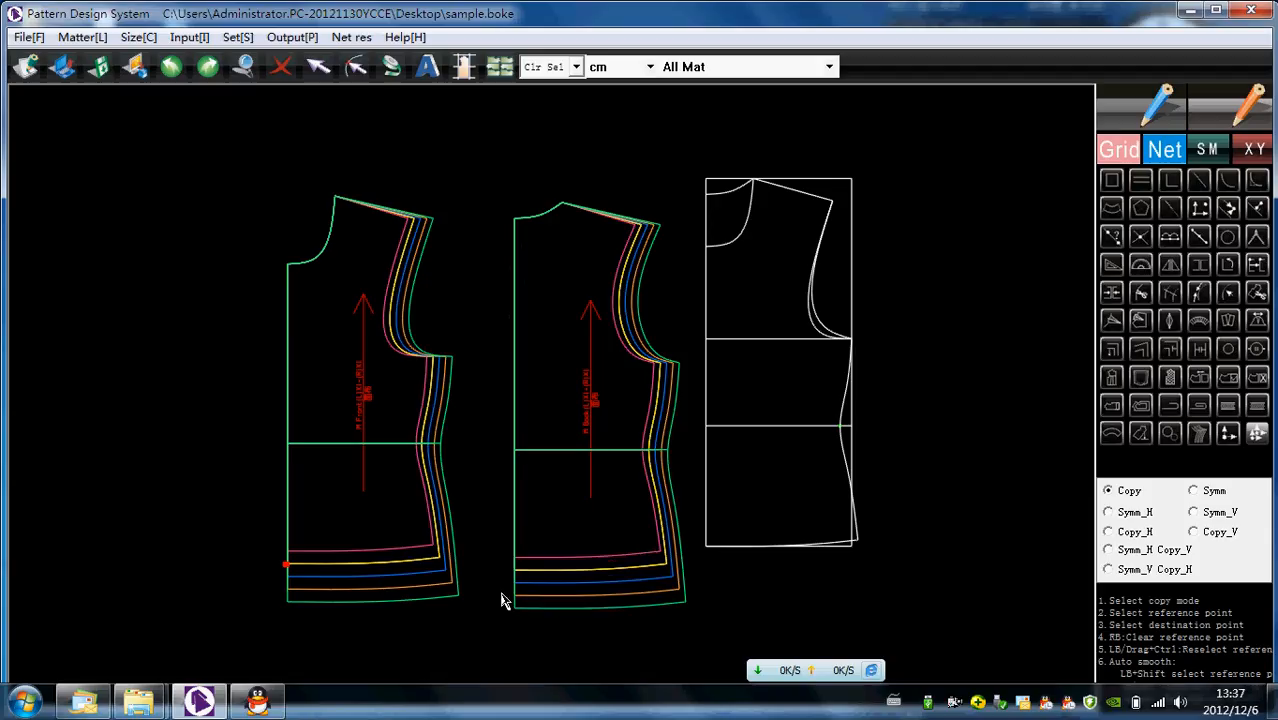
pyautogui.scroll(1, 630, 537)
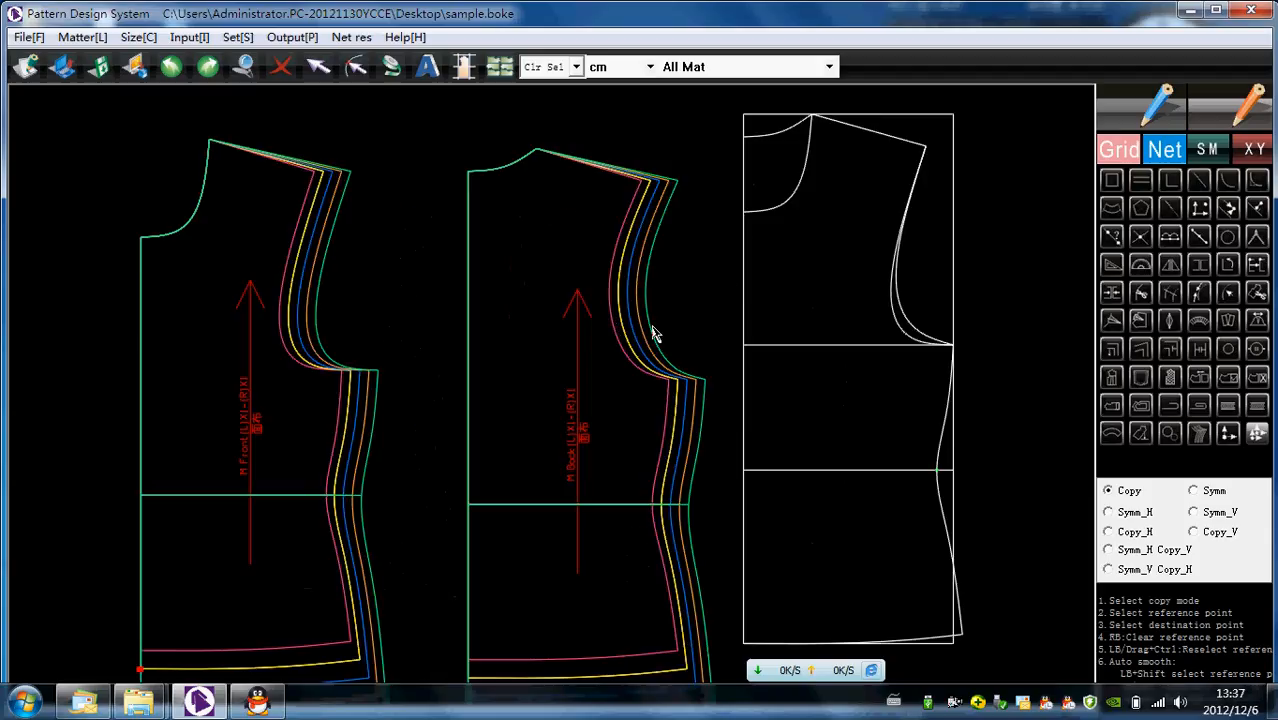
pyautogui.scroll(-1, 448, 368)
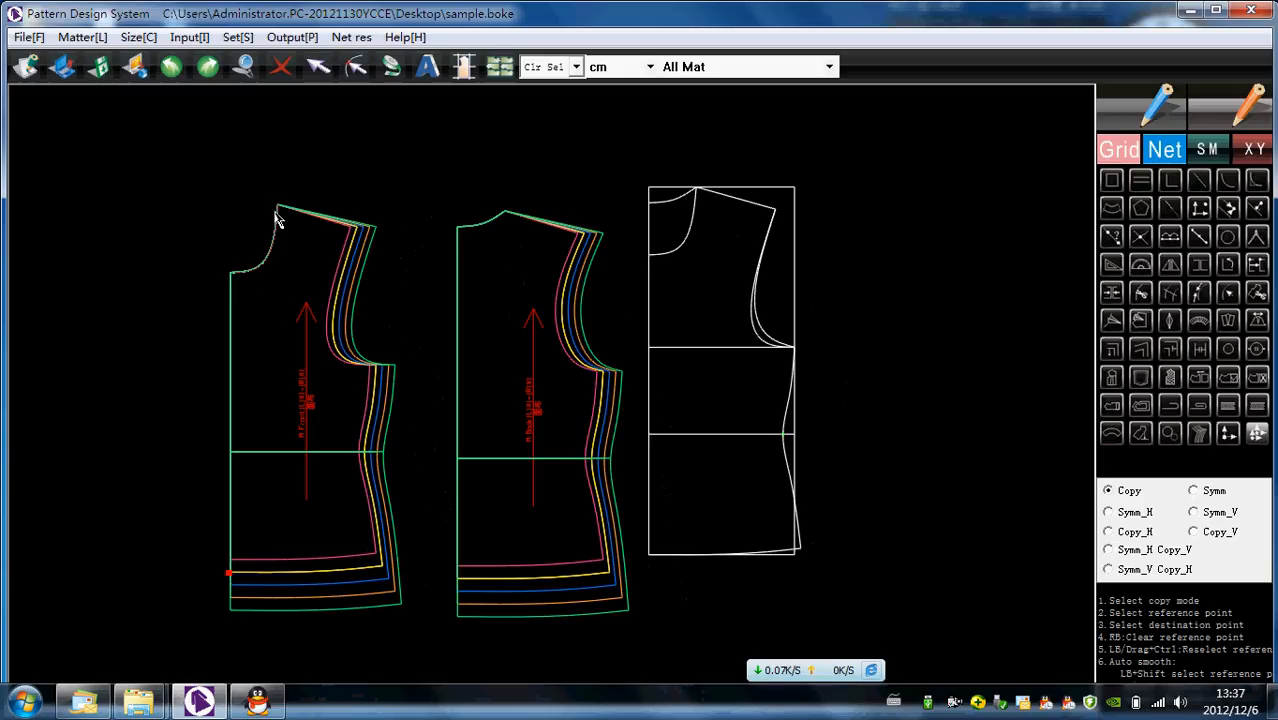
pyautogui.click(366, 243)
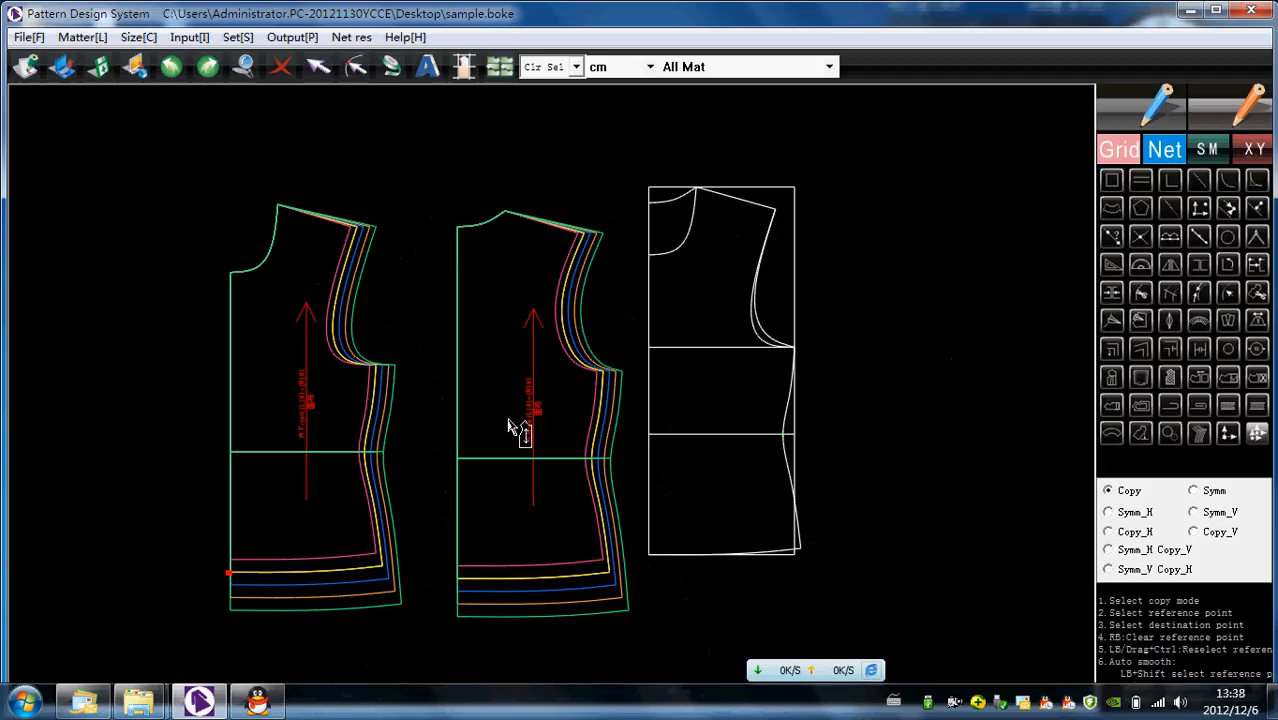
pyautogui.scroll(2, 527, 440)
pyautogui.scroll(-2, 527, 440)
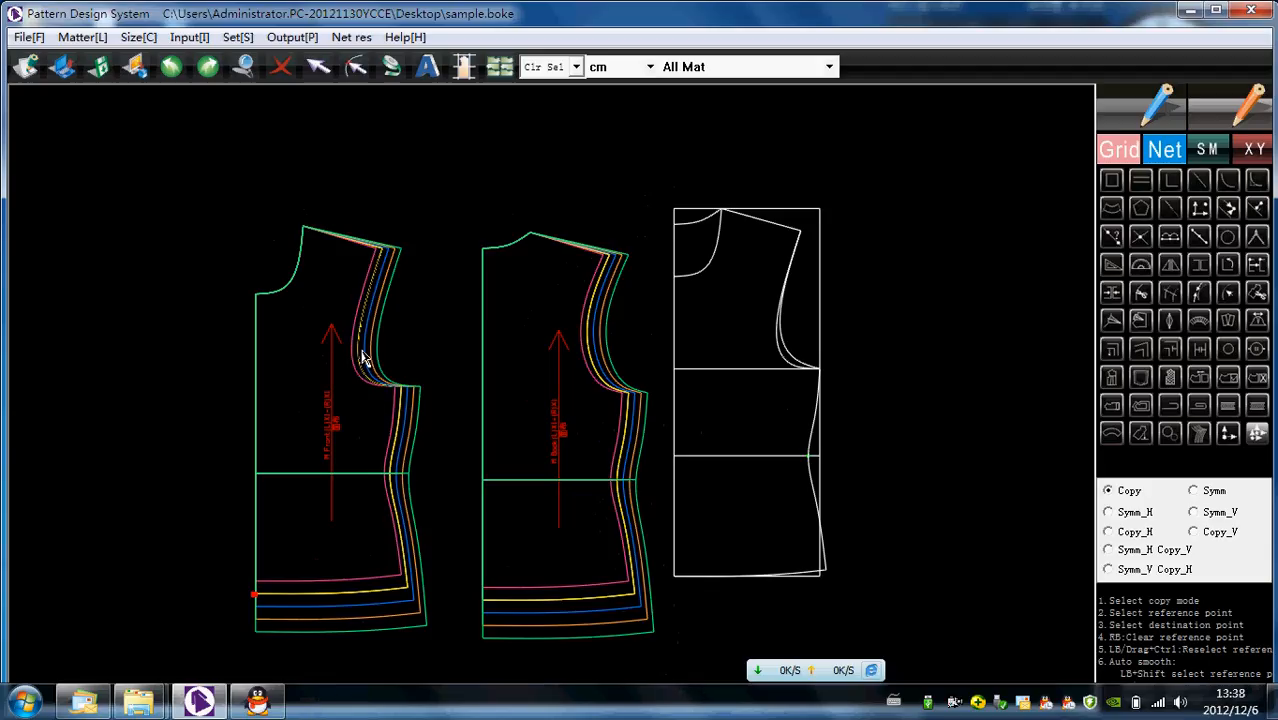
pyautogui.scroll(1, 344, 350)
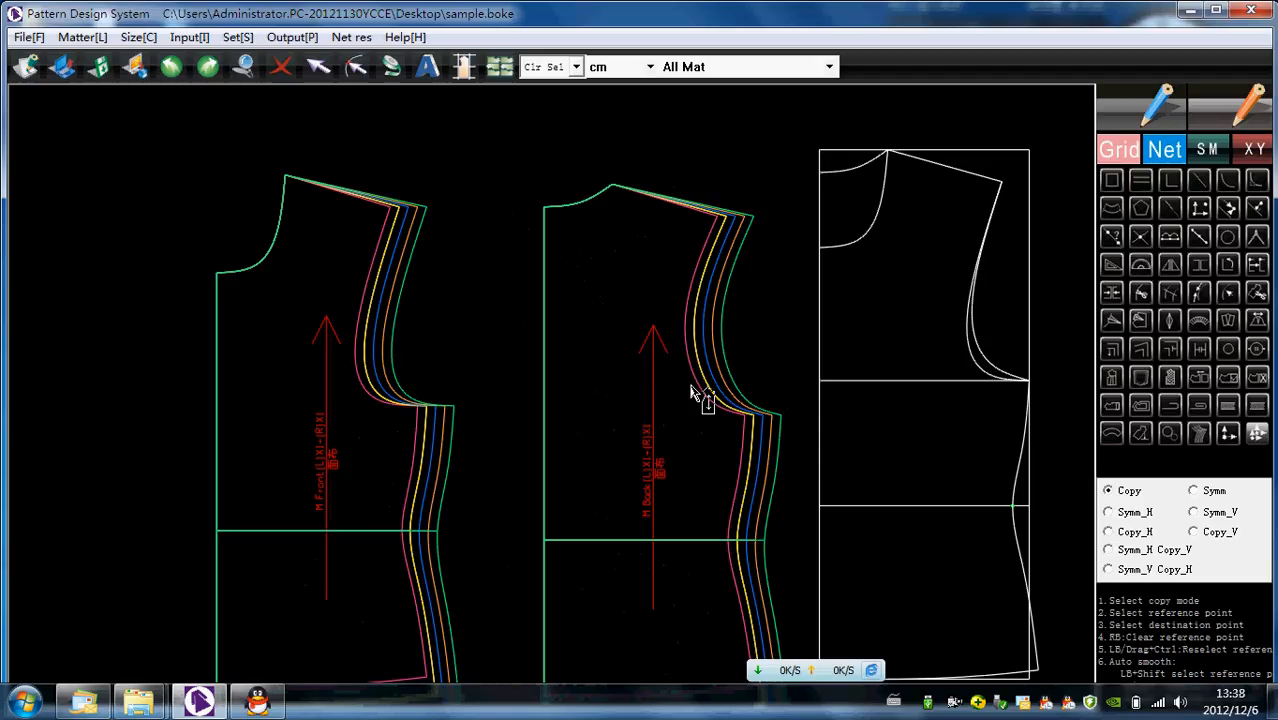
# - Reset the point grading of the entire back piece to zero for all sizes
pyautogui.scroll(-1, 700, 398)
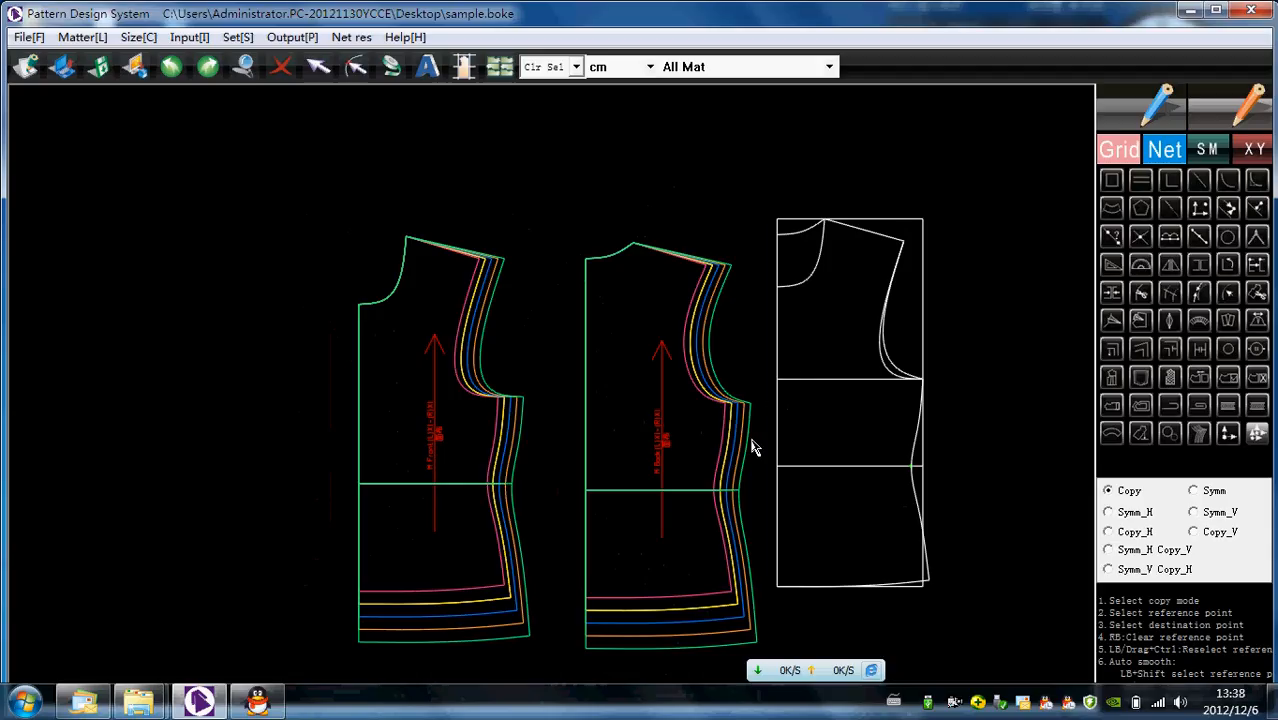
pyautogui.moveTo(565, 220); pyautogui.dragTo(770, 662)
pyautogui.click(1228, 433)
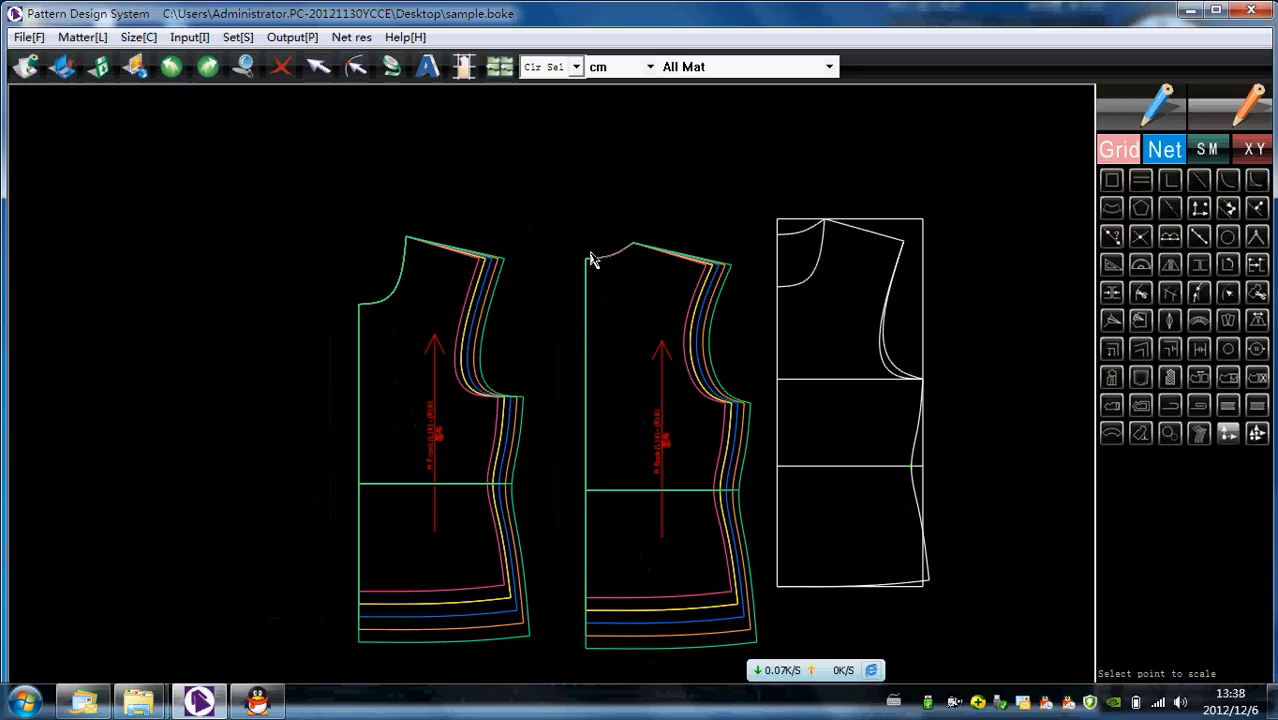
pyautogui.moveTo(562, 202); pyautogui.dragTo(772, 656)
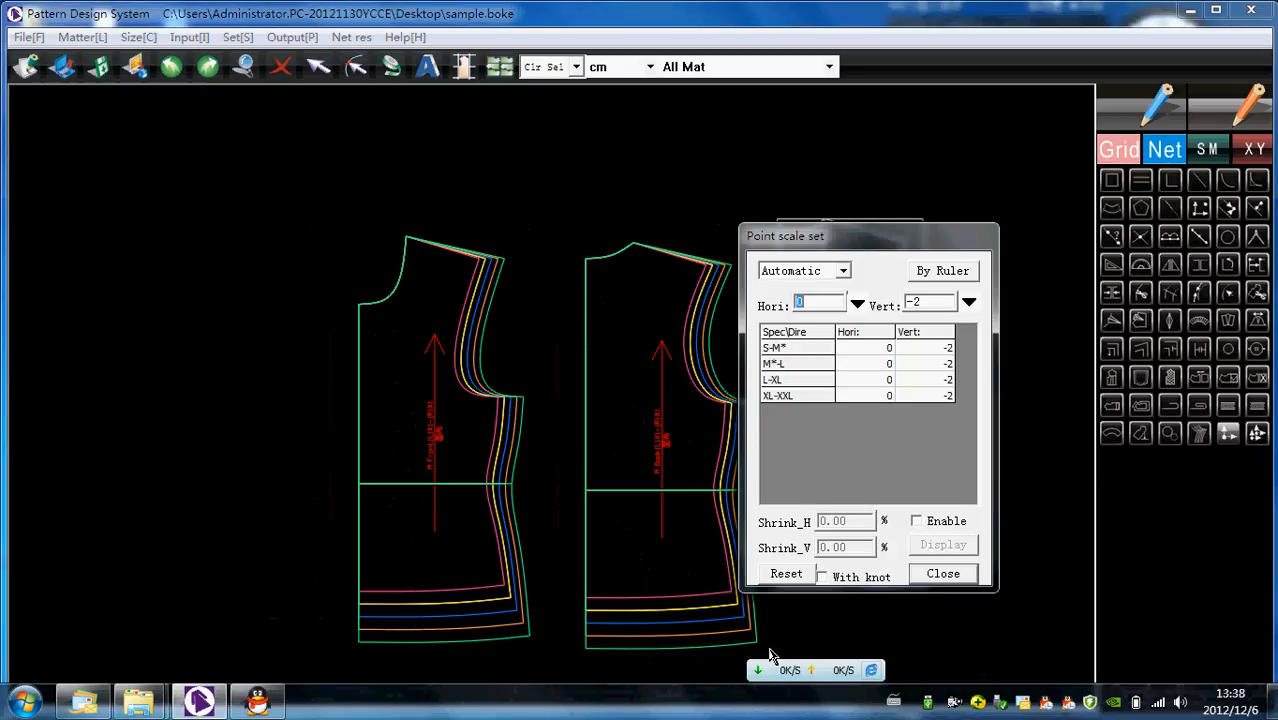
pyautogui.click(785, 576)
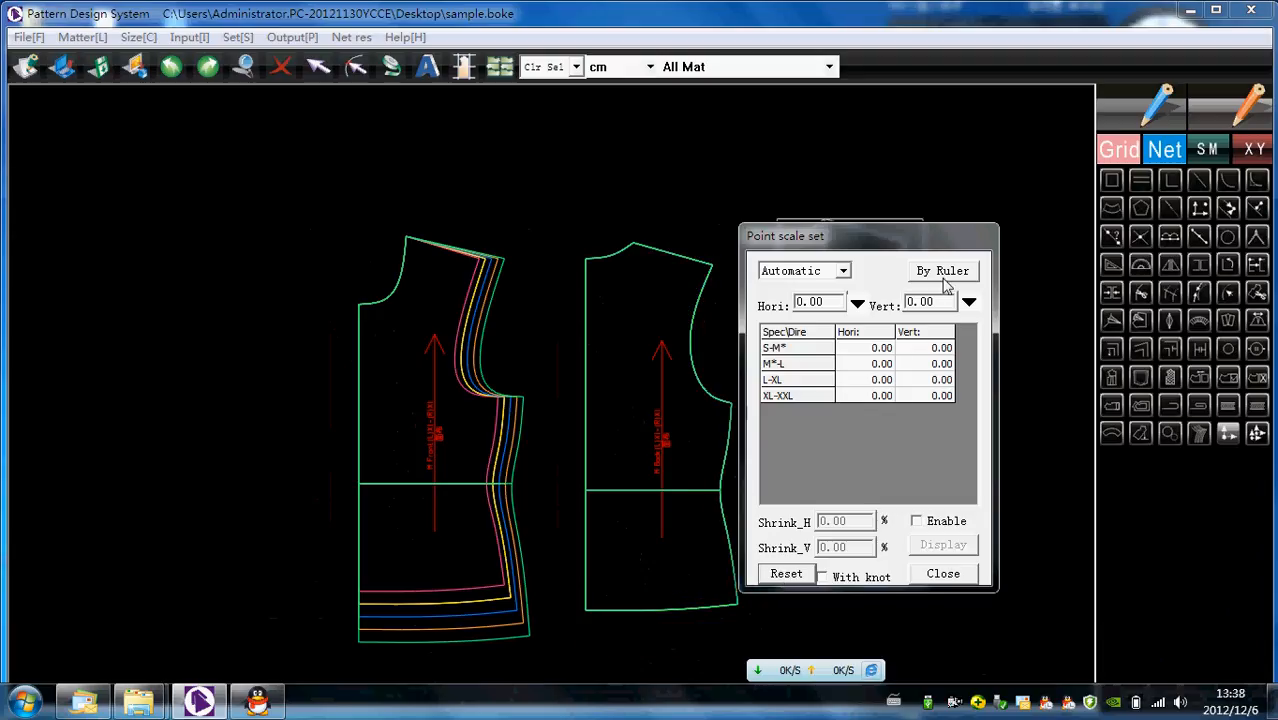
pyautogui.click(943, 573)
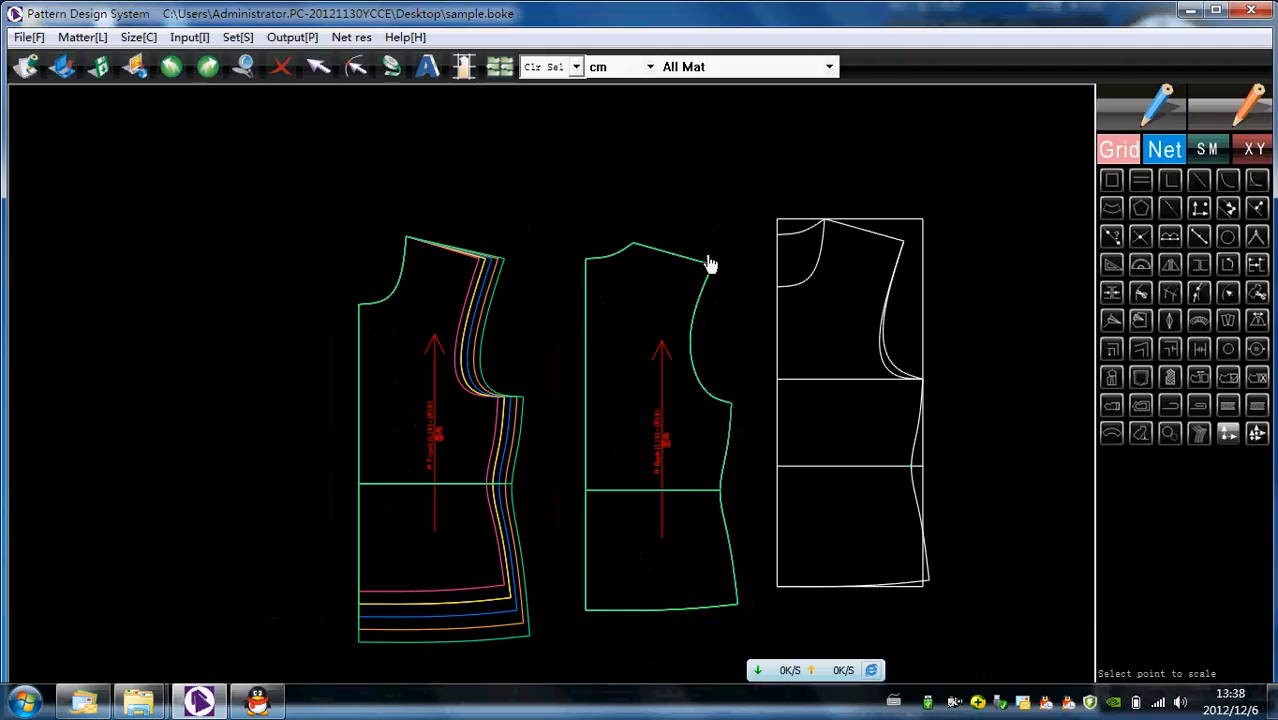
# - Grade the back piece's shoulder tip and side seam points horizontally by 1 cm for every size interval
pyautogui.moveTo(688, 232); pyautogui.dragTo(759, 634)
pyautogui.write('1')
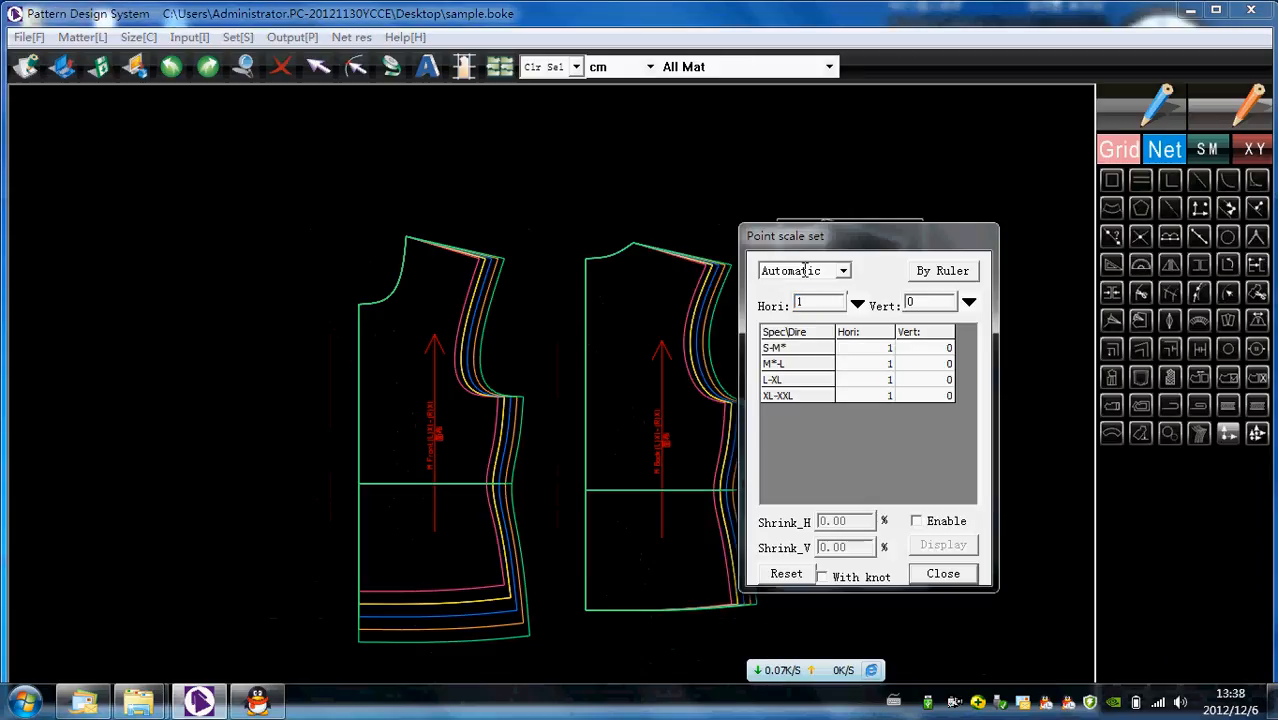
pyautogui.moveTo(823, 236); pyautogui.dragTo(921, 238)
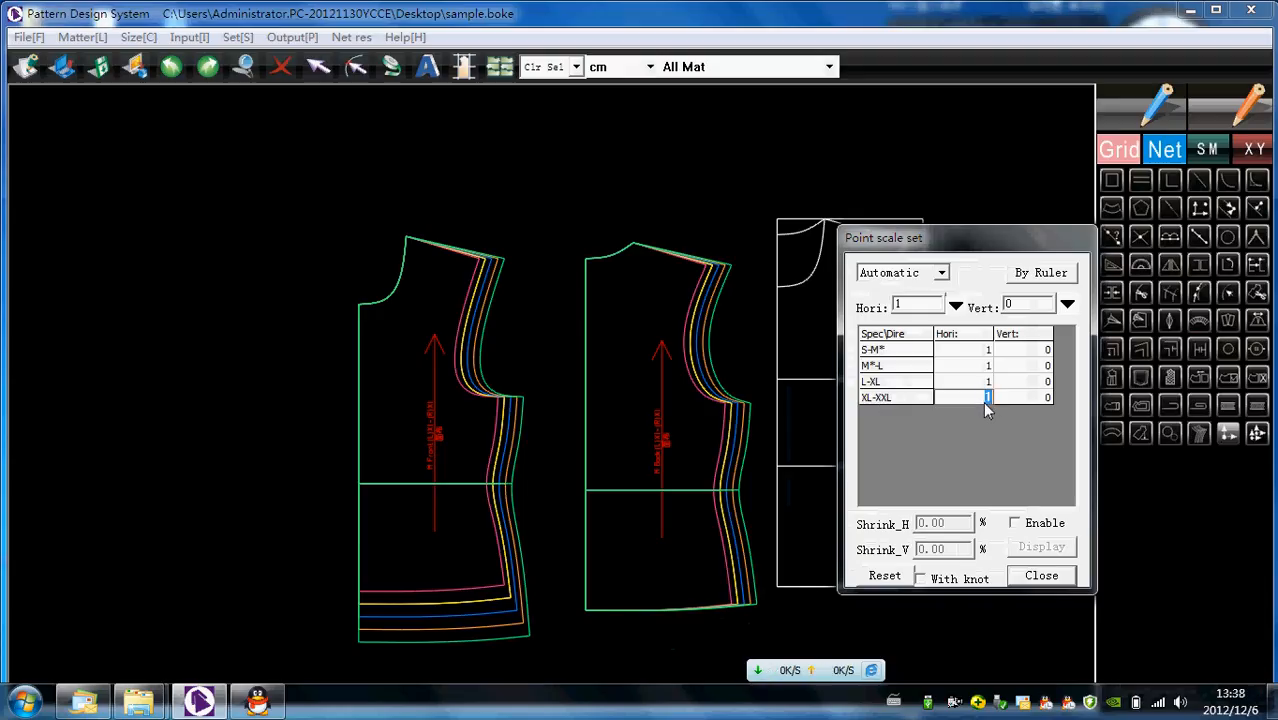
# - Set uneven horizontal grading for the back's side points: 2.5 for XL-XXL and 1.5 for L-XL
pyautogui.write('2')
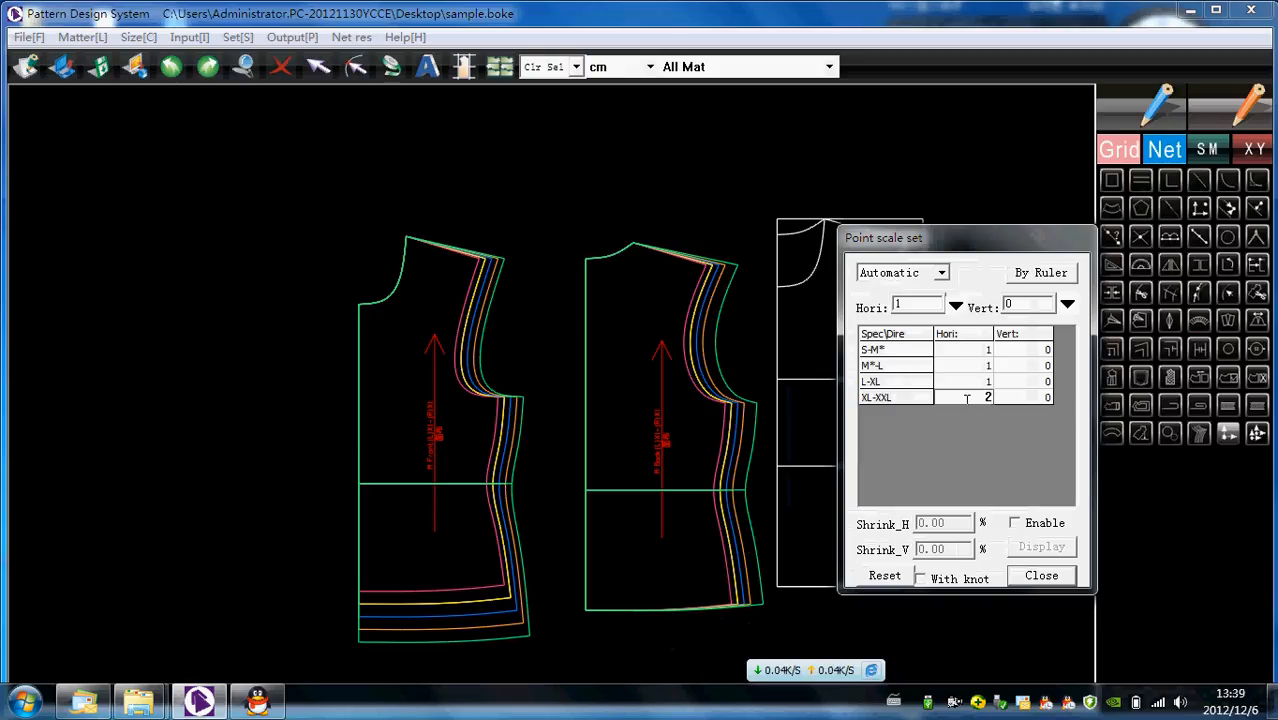
pyautogui.write('.5')
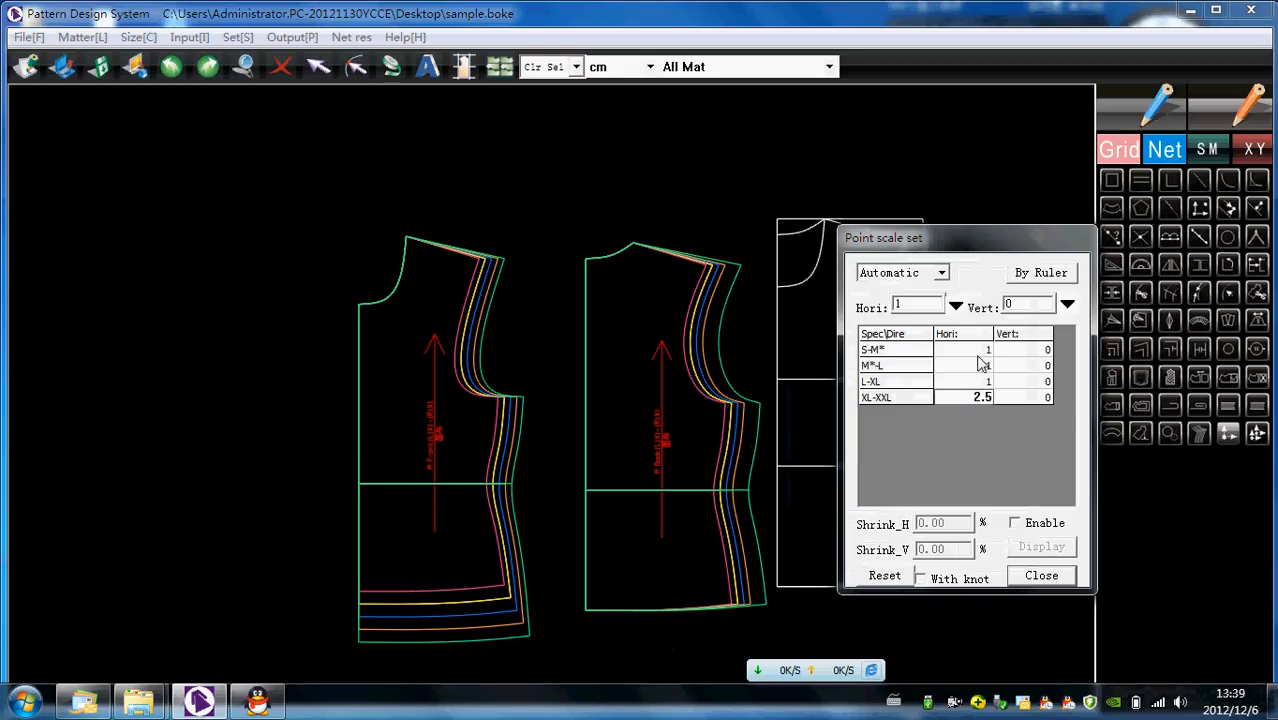
pyautogui.click(985, 382)
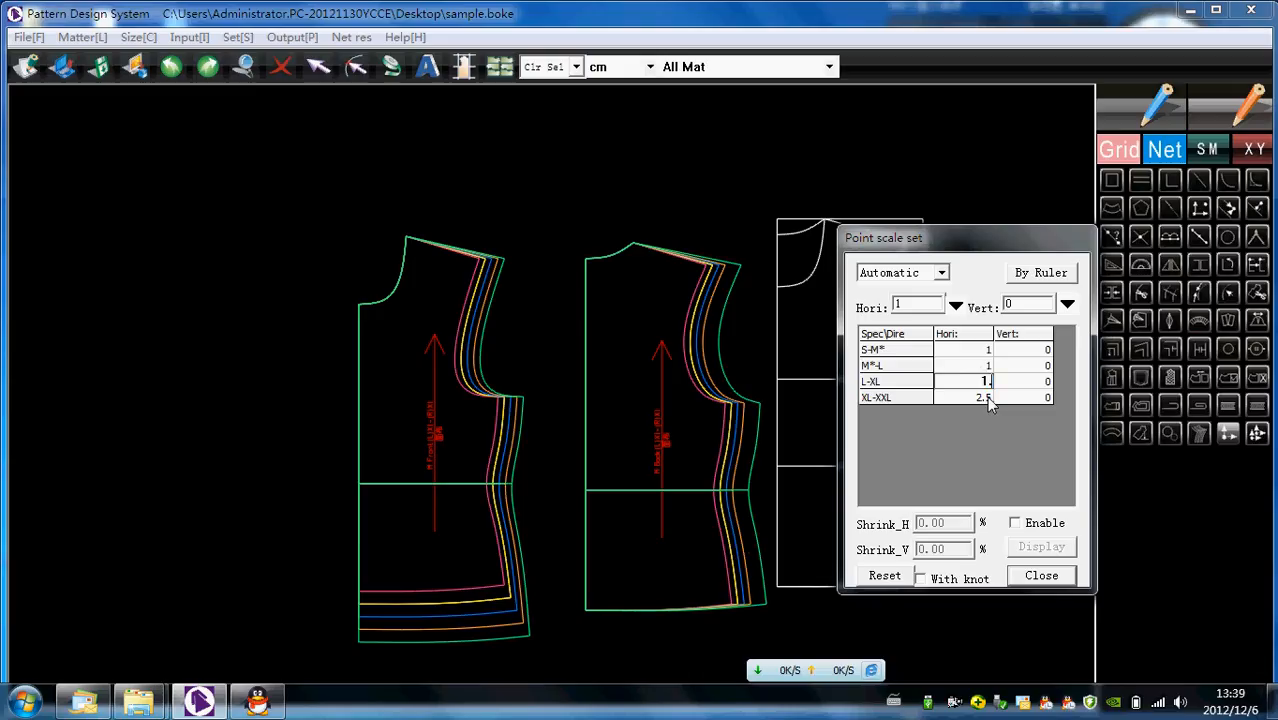
pyautogui.write('1.5')
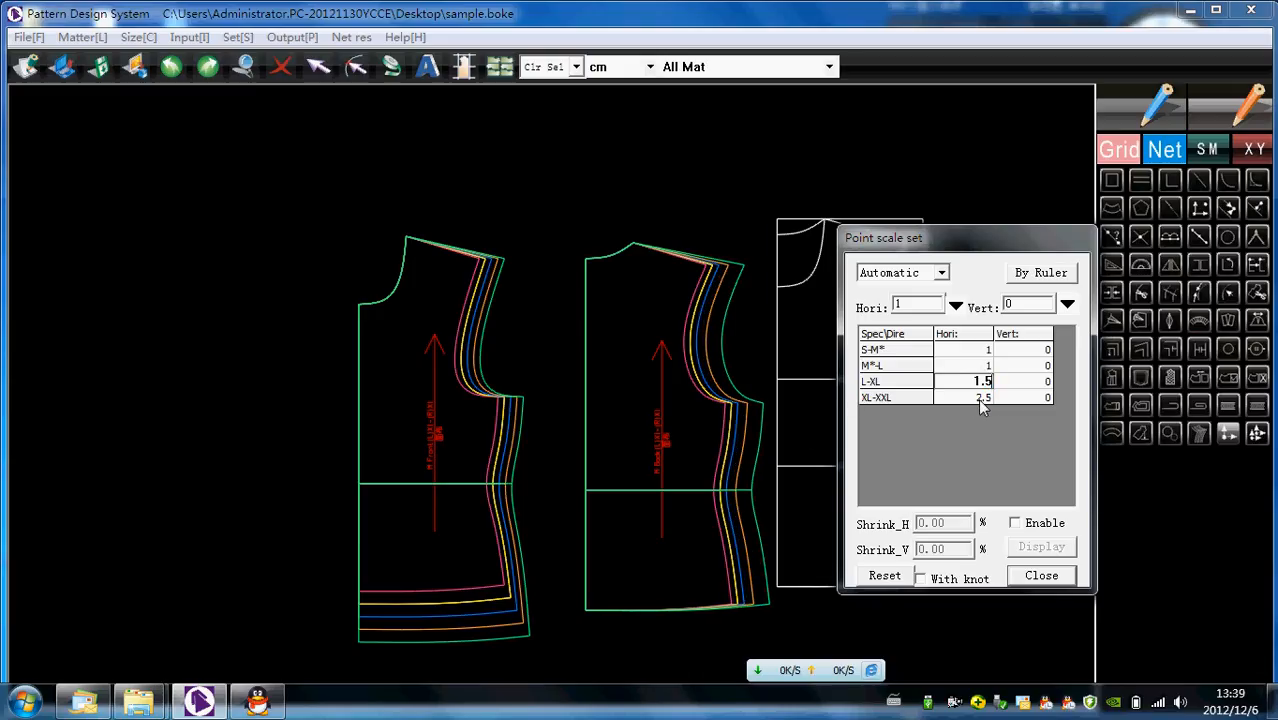
pyautogui.moveTo(958, 252); pyautogui.dragTo(927, 242)
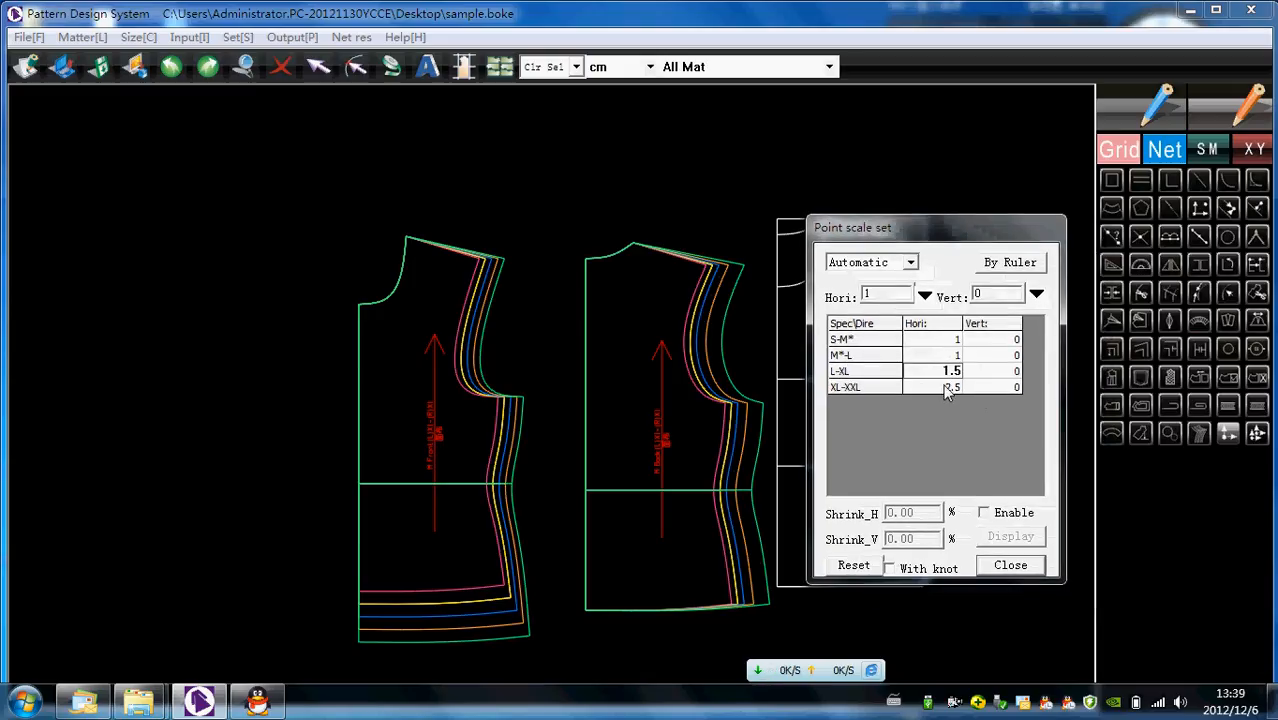
pyautogui.click(948, 388)
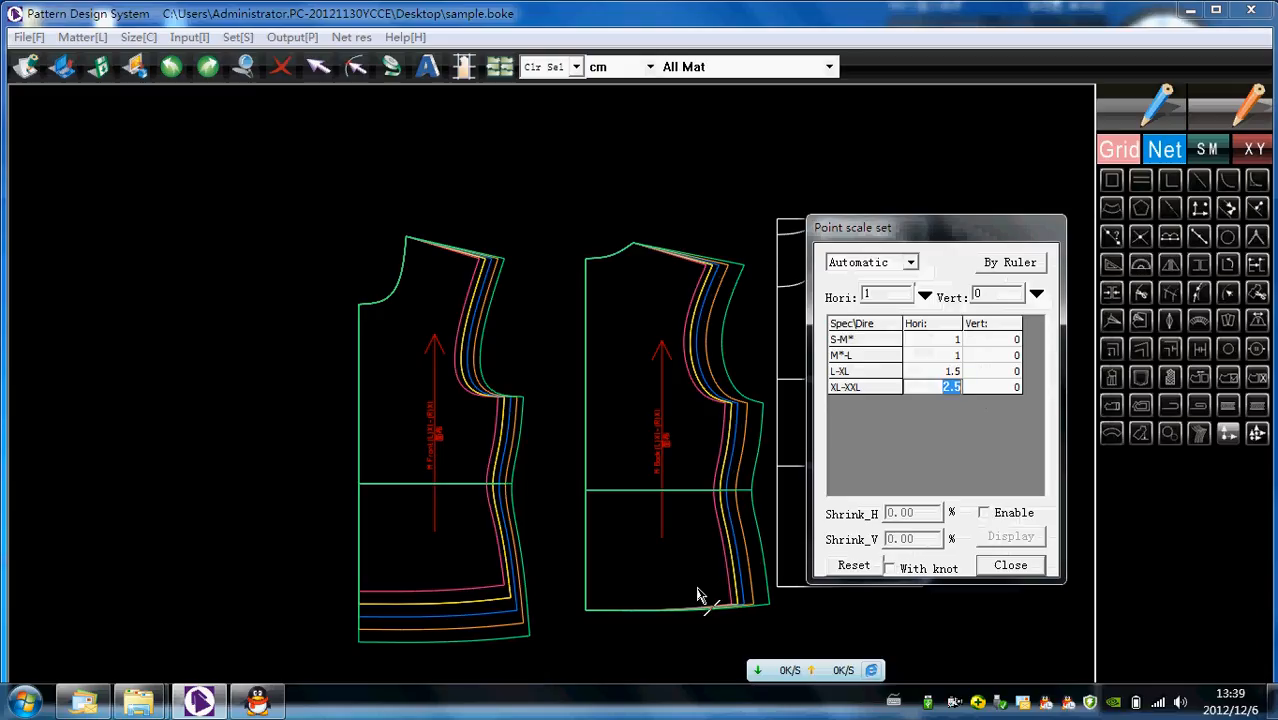